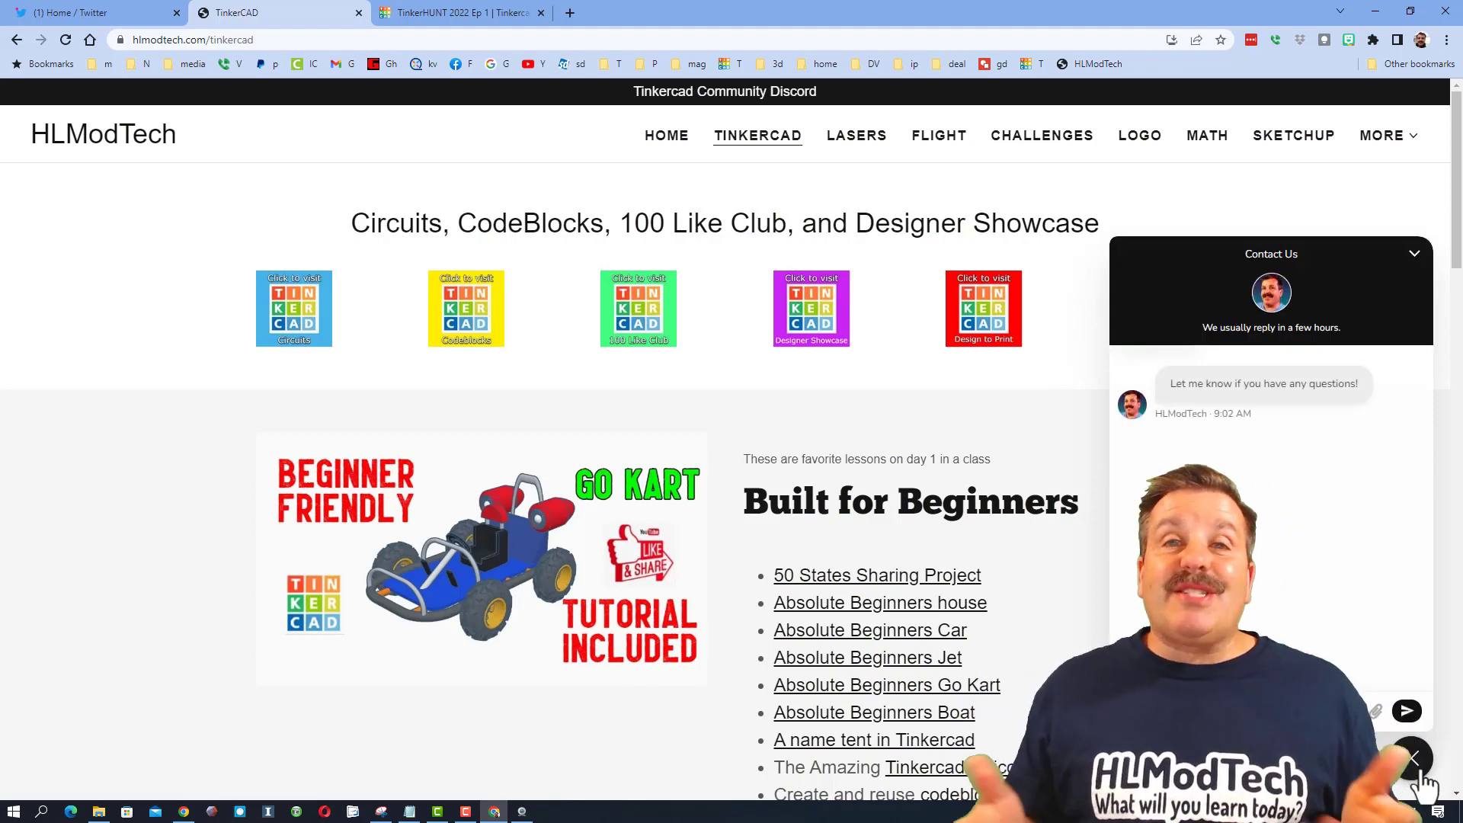
Close the Contact Us chat panel on the HLModTech website.
click(1421, 774)
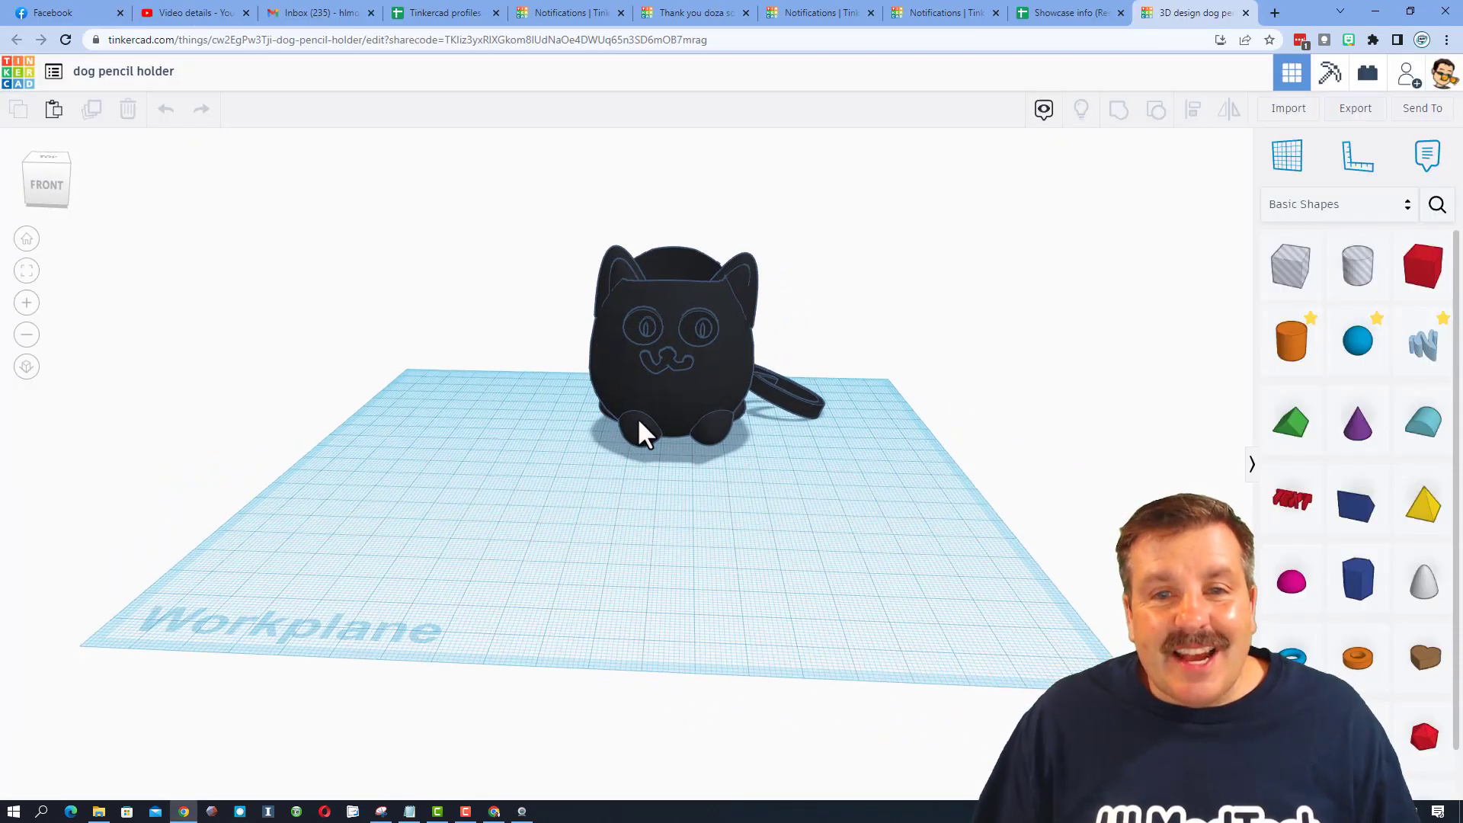
right_drag(661, 407, 300, 552)
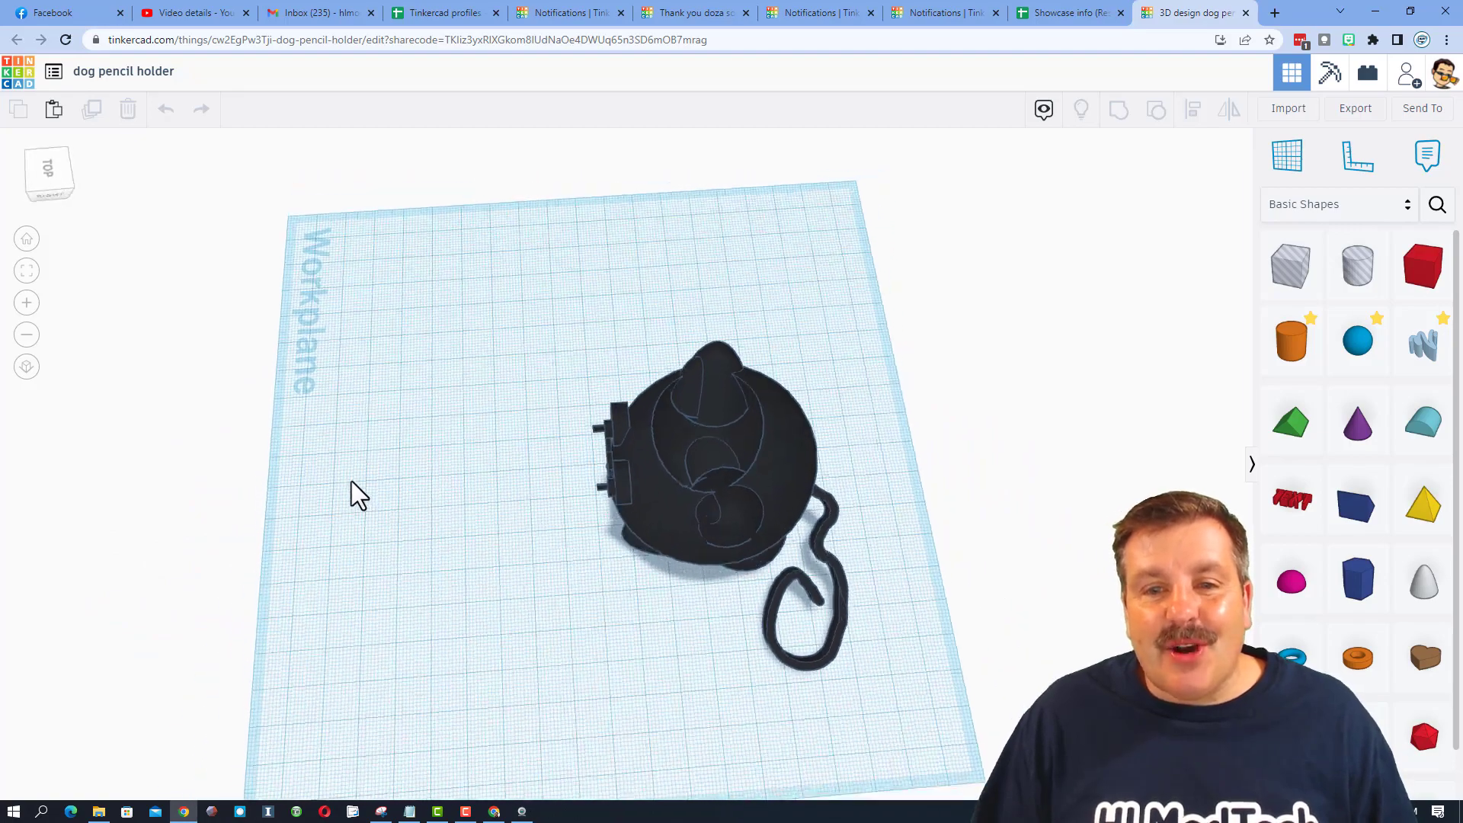
right_drag(351, 481, 469, 500)
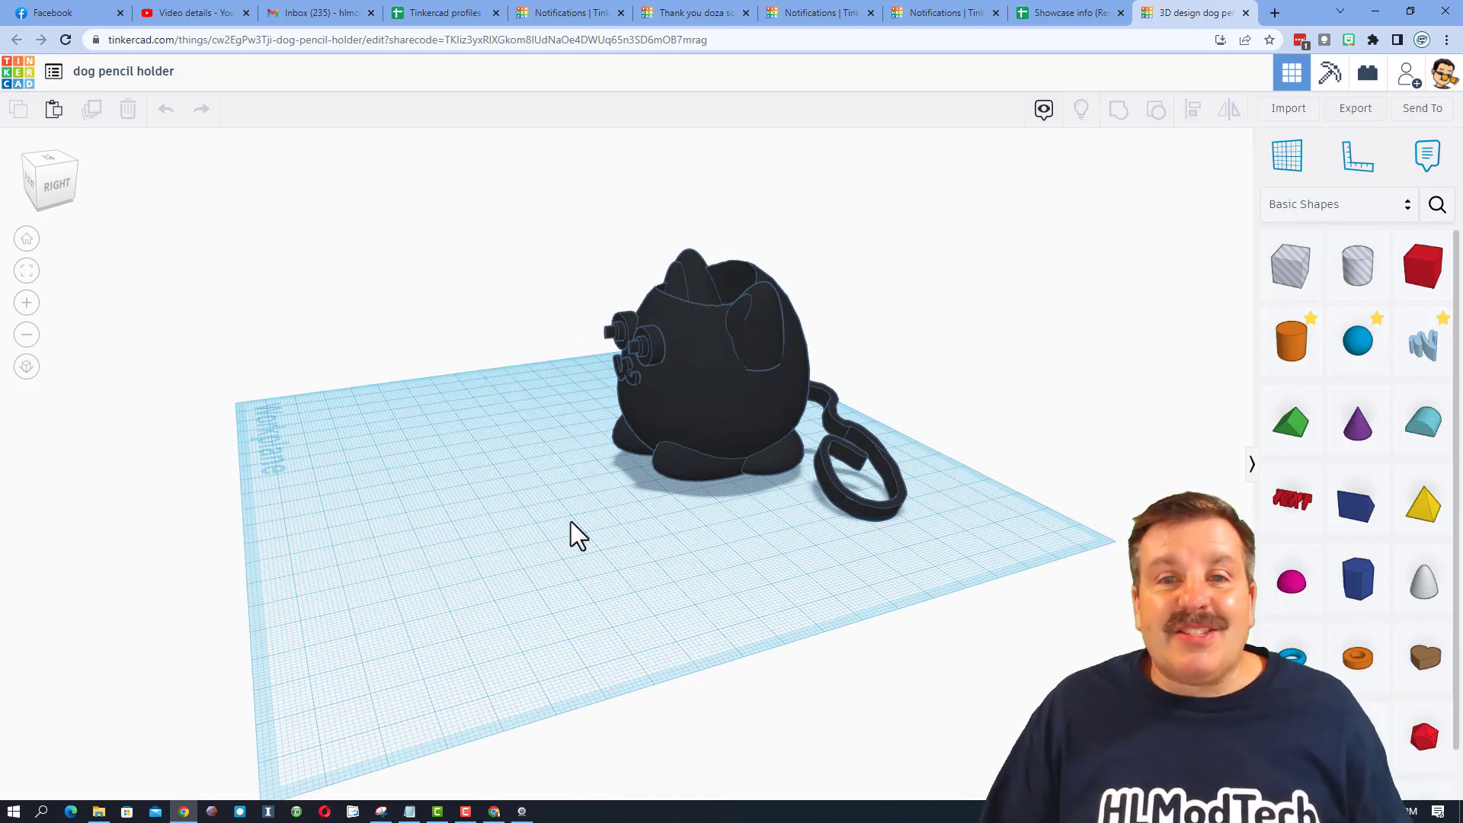
right_drag(570, 521, 758, 518)
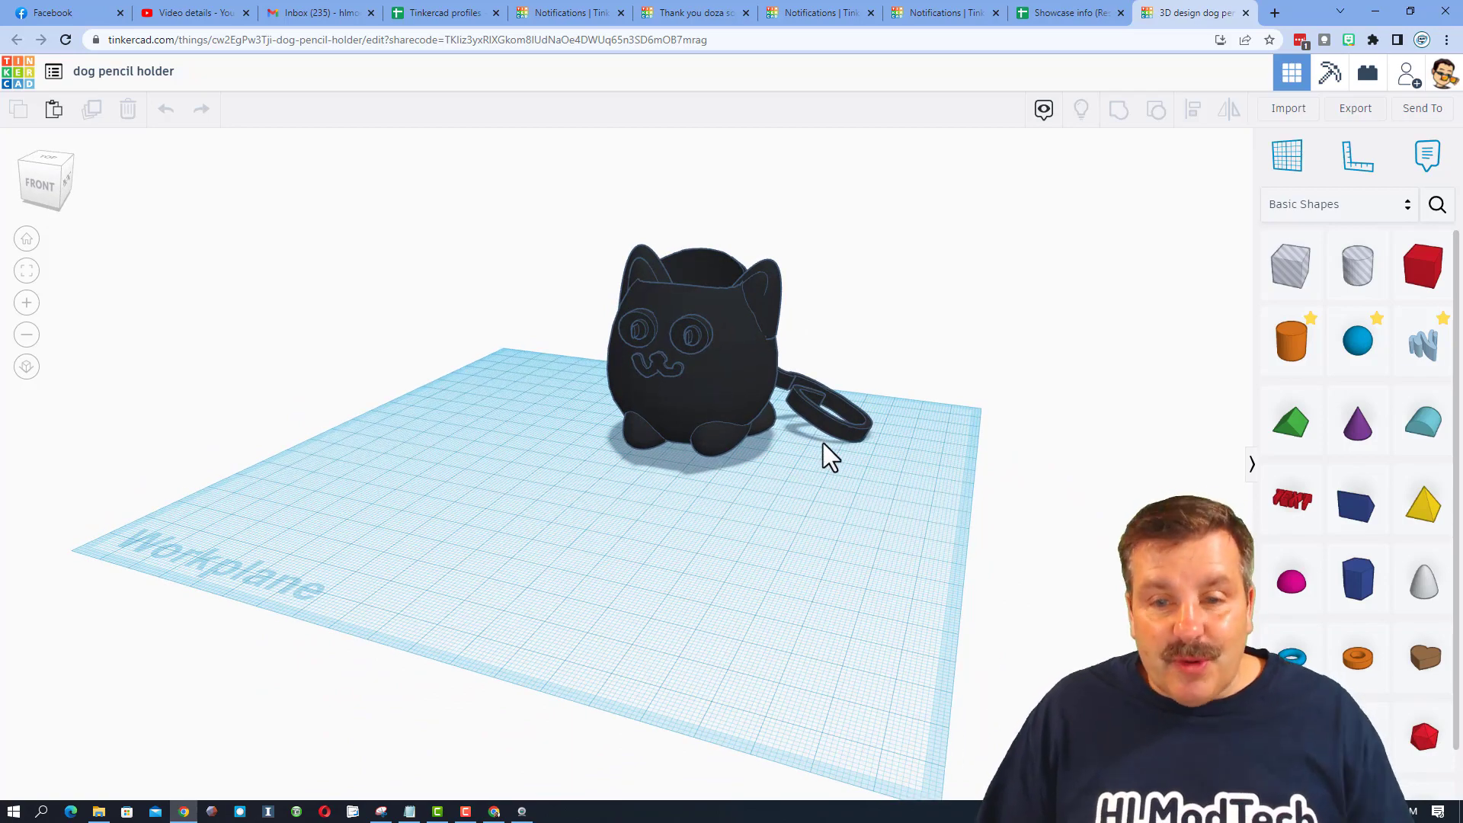
Switch the dog pencil holder's colour from solid black to Multicolor.
scroll(823, 442, up, 5)
right_drag(829, 438, 738, 490)
click(697, 488)
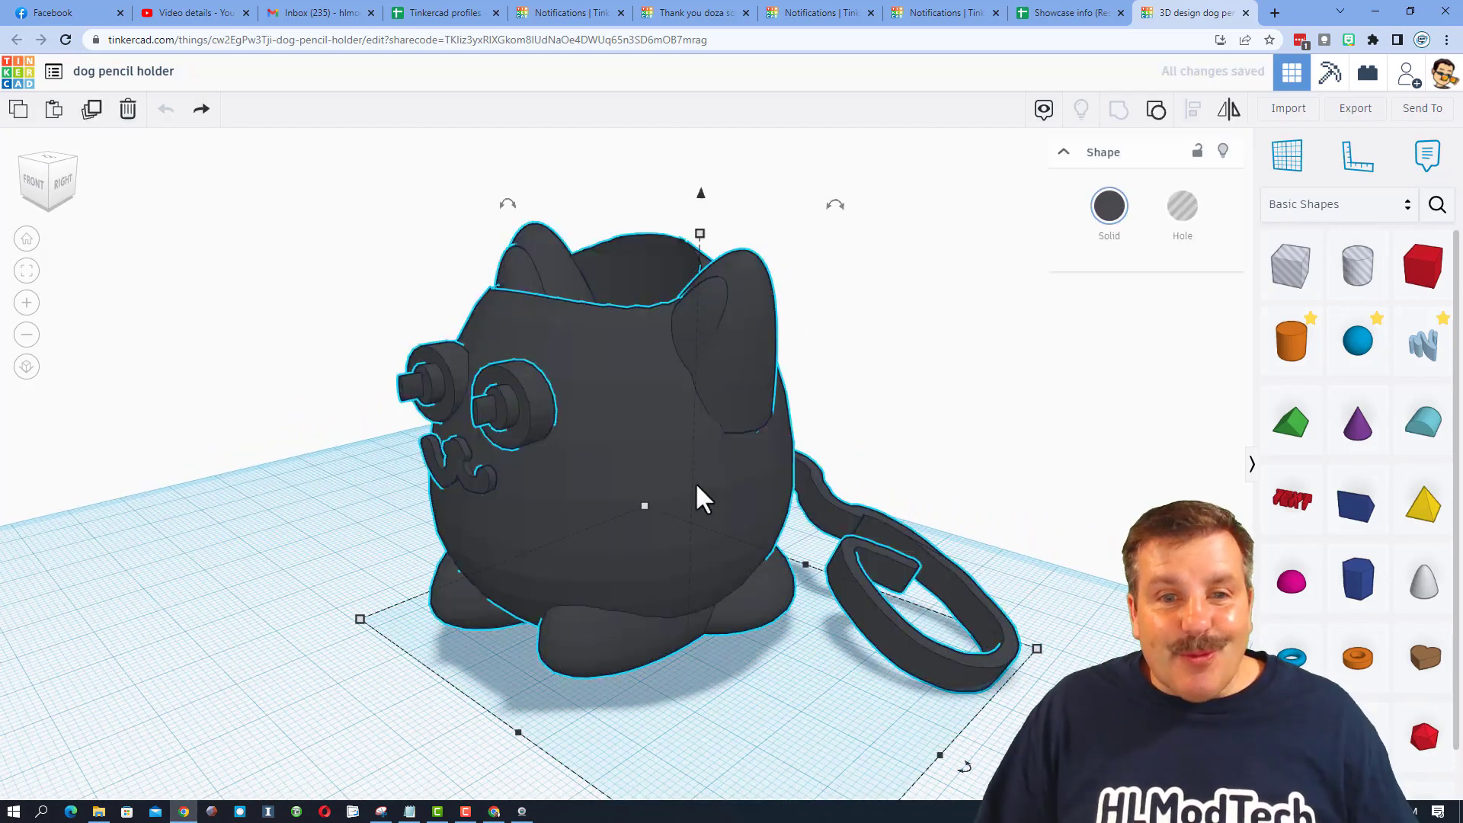
click(1113, 213)
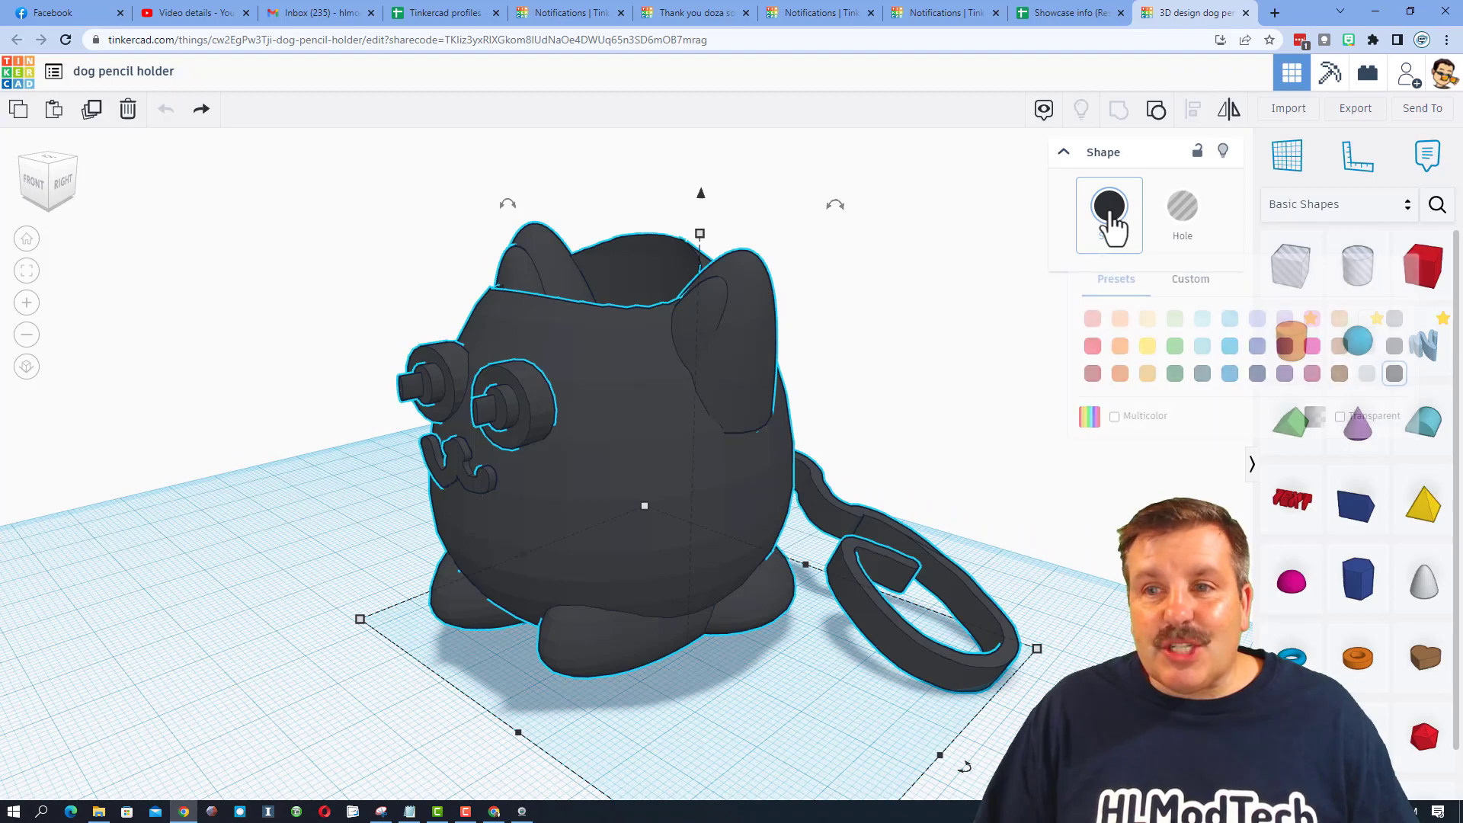
click(1115, 417)
Orbit around the dog to inspect its white body, black face and looped tail.
right_drag(680, 501, 683, 440)
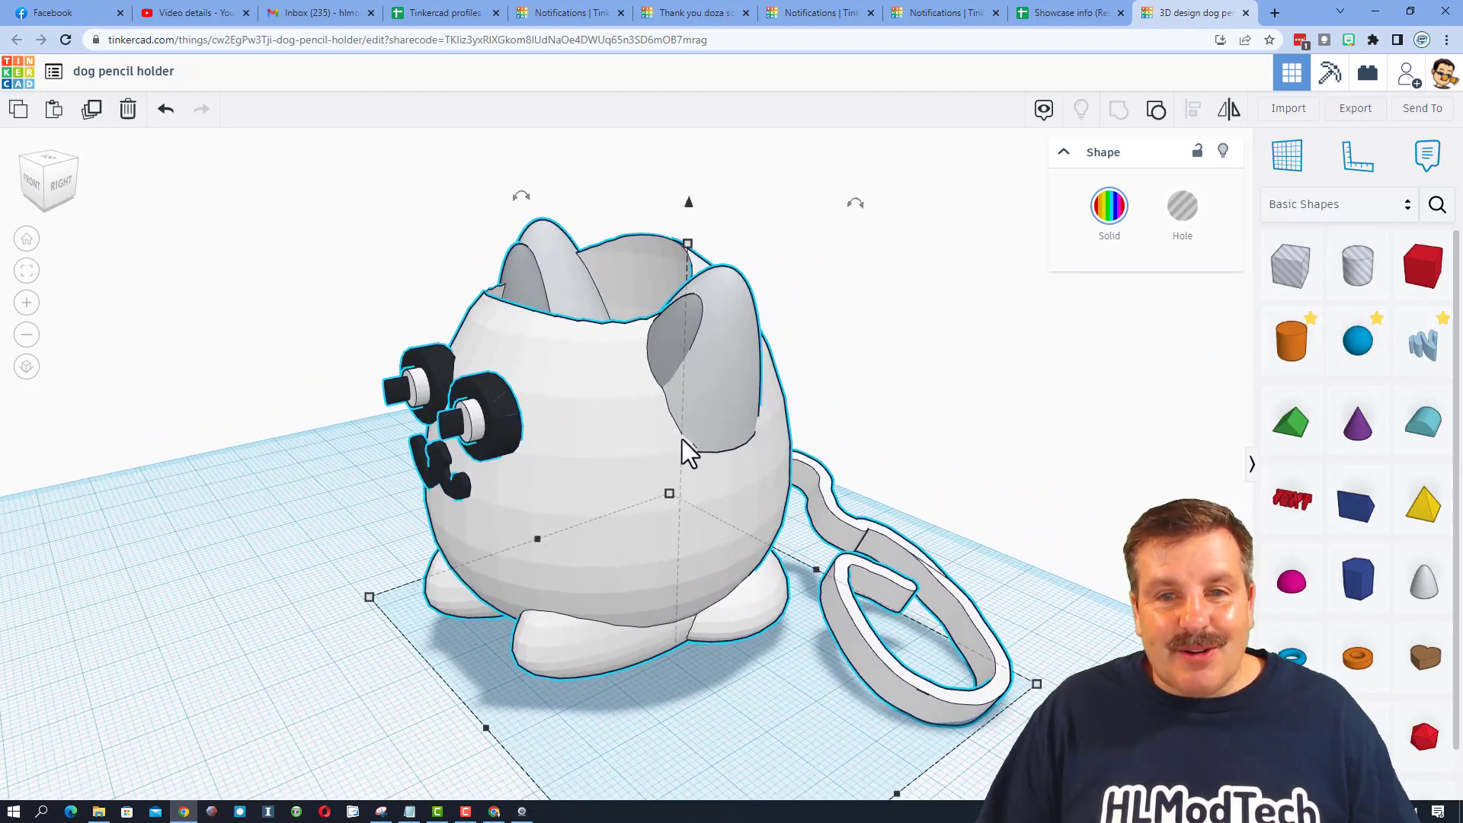
right_drag(450, 285, 522, 282)
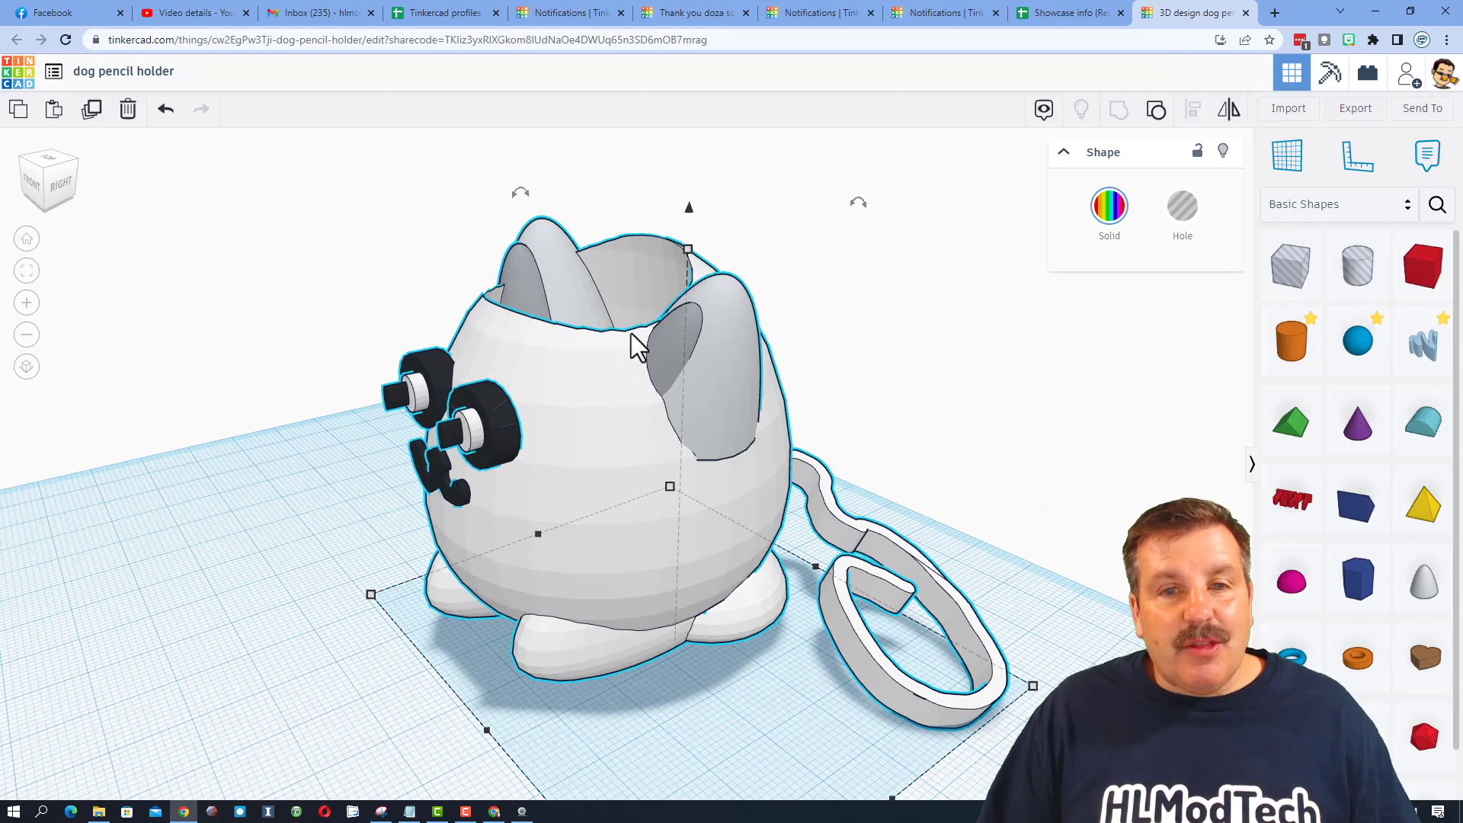
right_drag(630, 336, 724, 346)
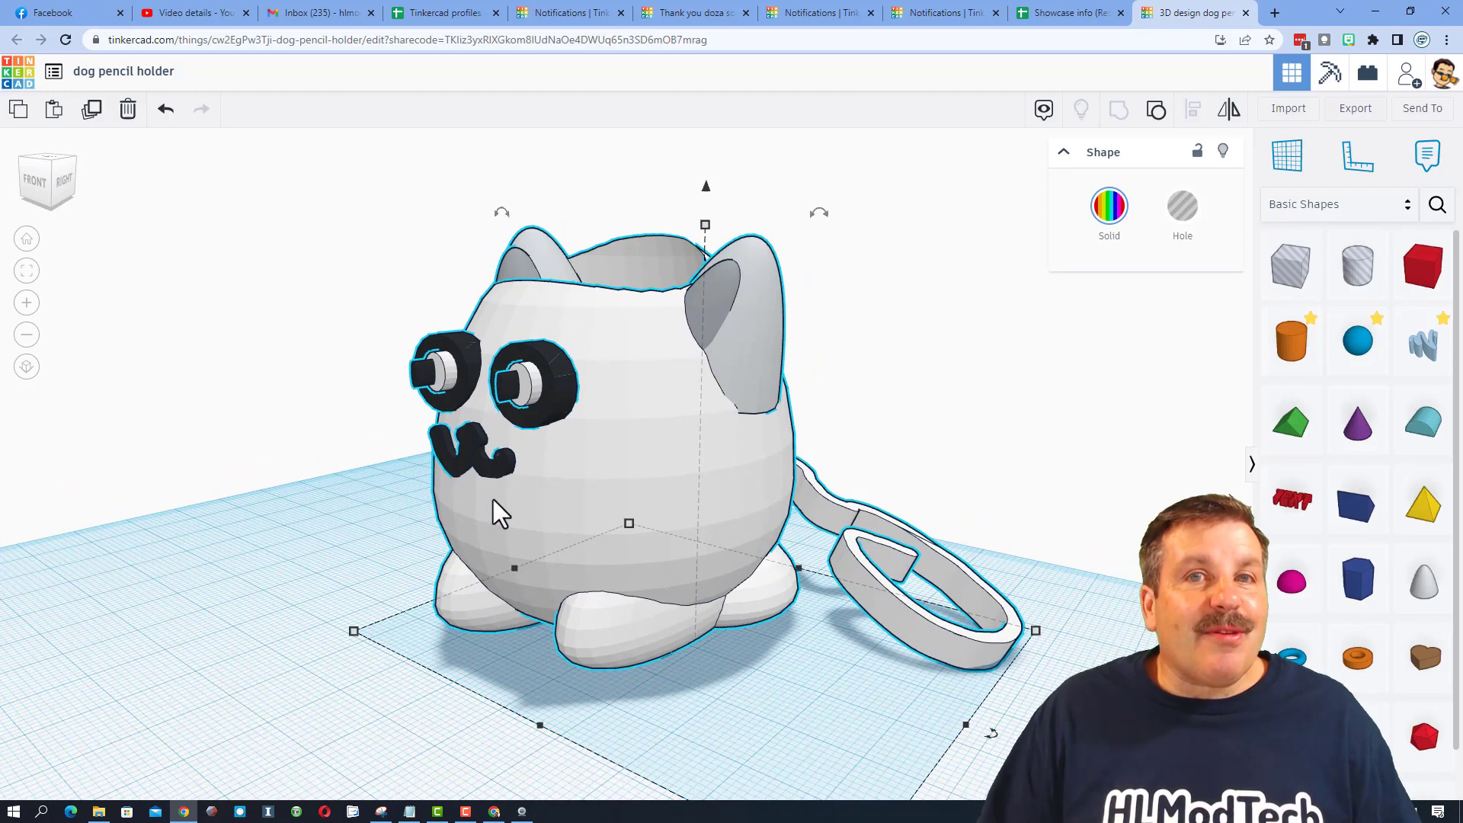
right_drag(729, 532, 598, 560)
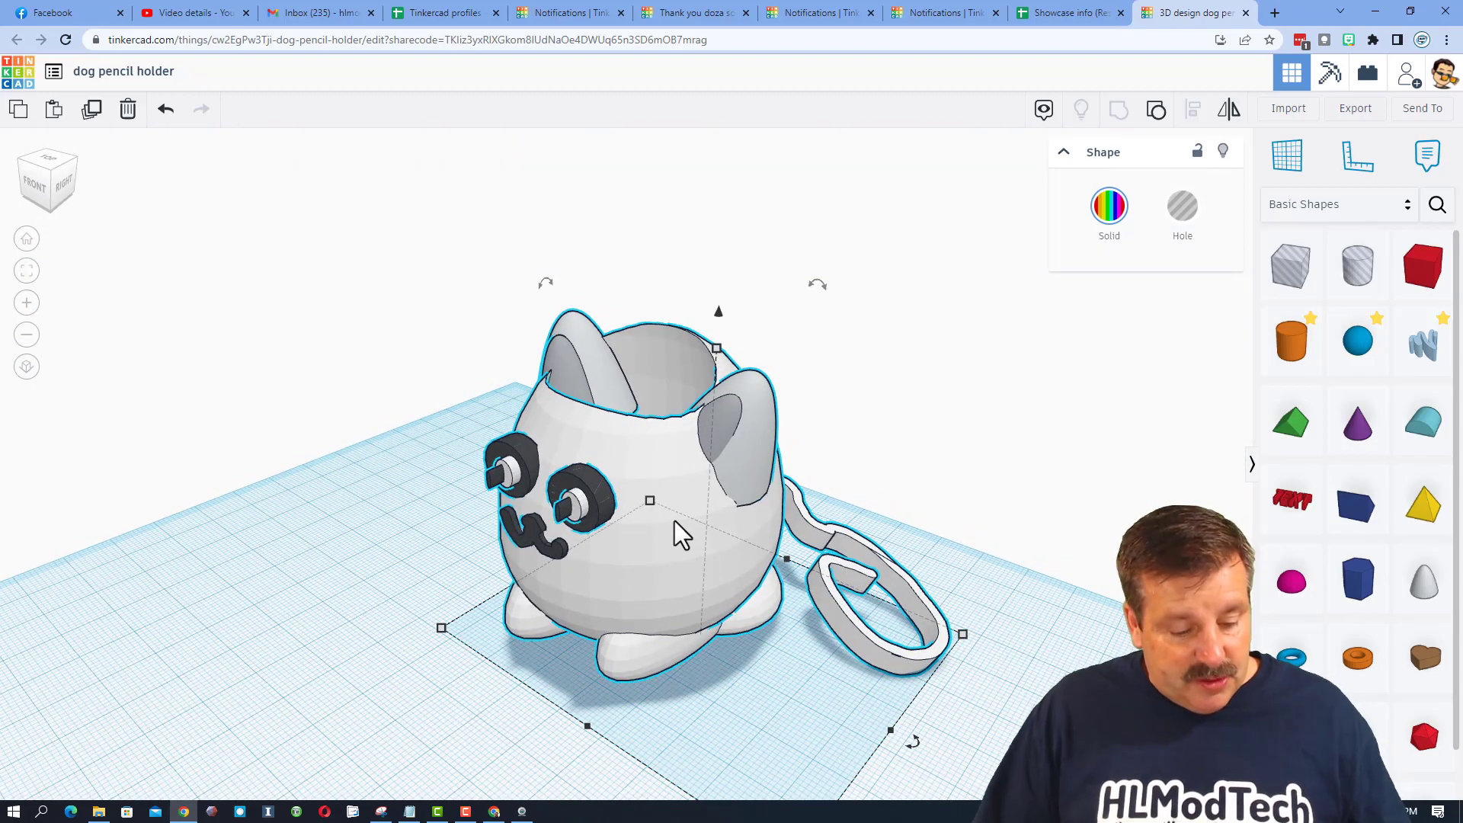
Duplicate the dog beside the original and ungroup the copy into its separate parts.
alt+drag(674, 520, 195, 514)
right_drag(210, 606, 697, 576)
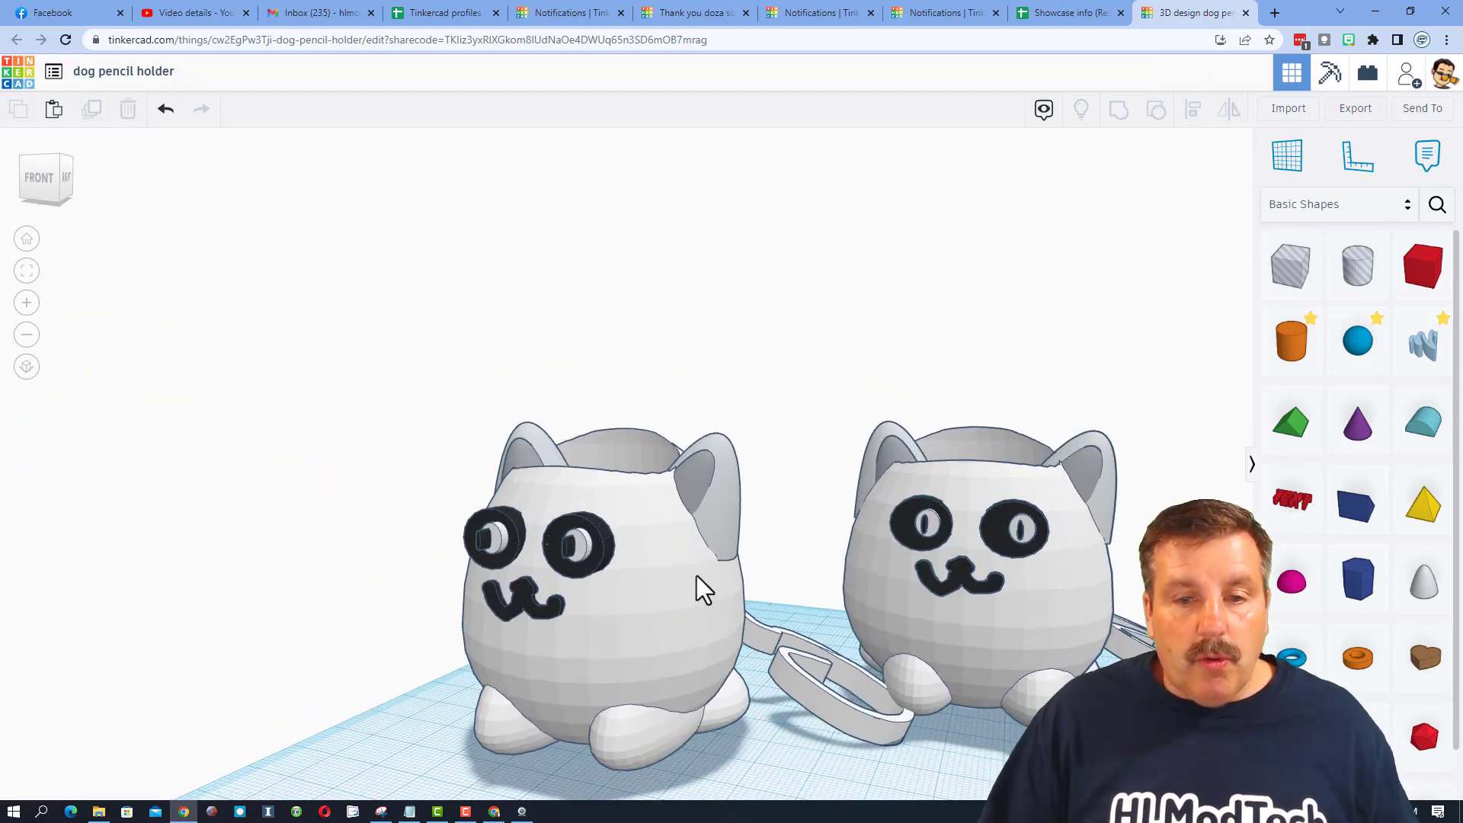
click(697, 577)
click(1156, 109)
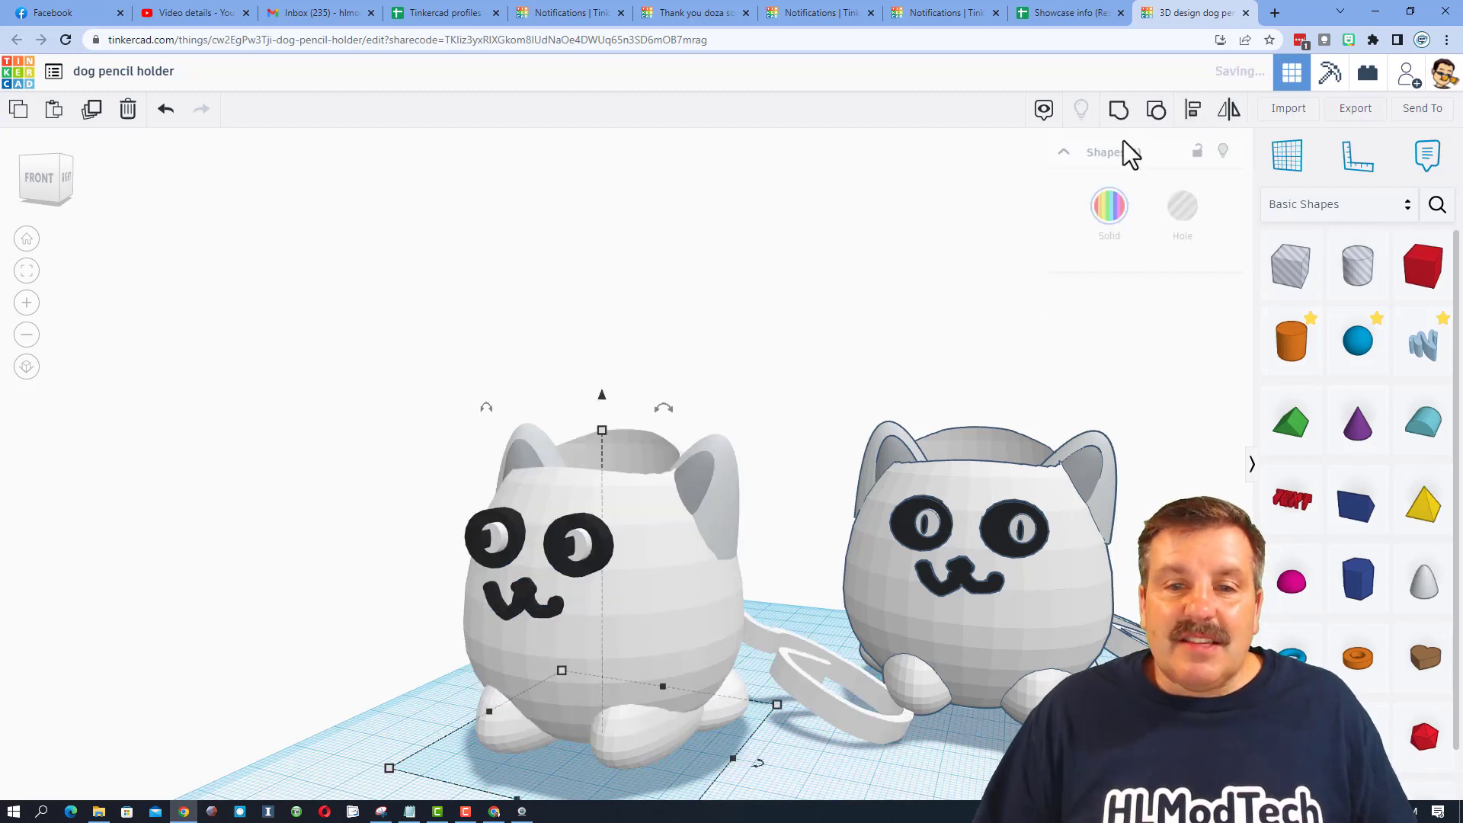
click(757, 327)
click(670, 572)
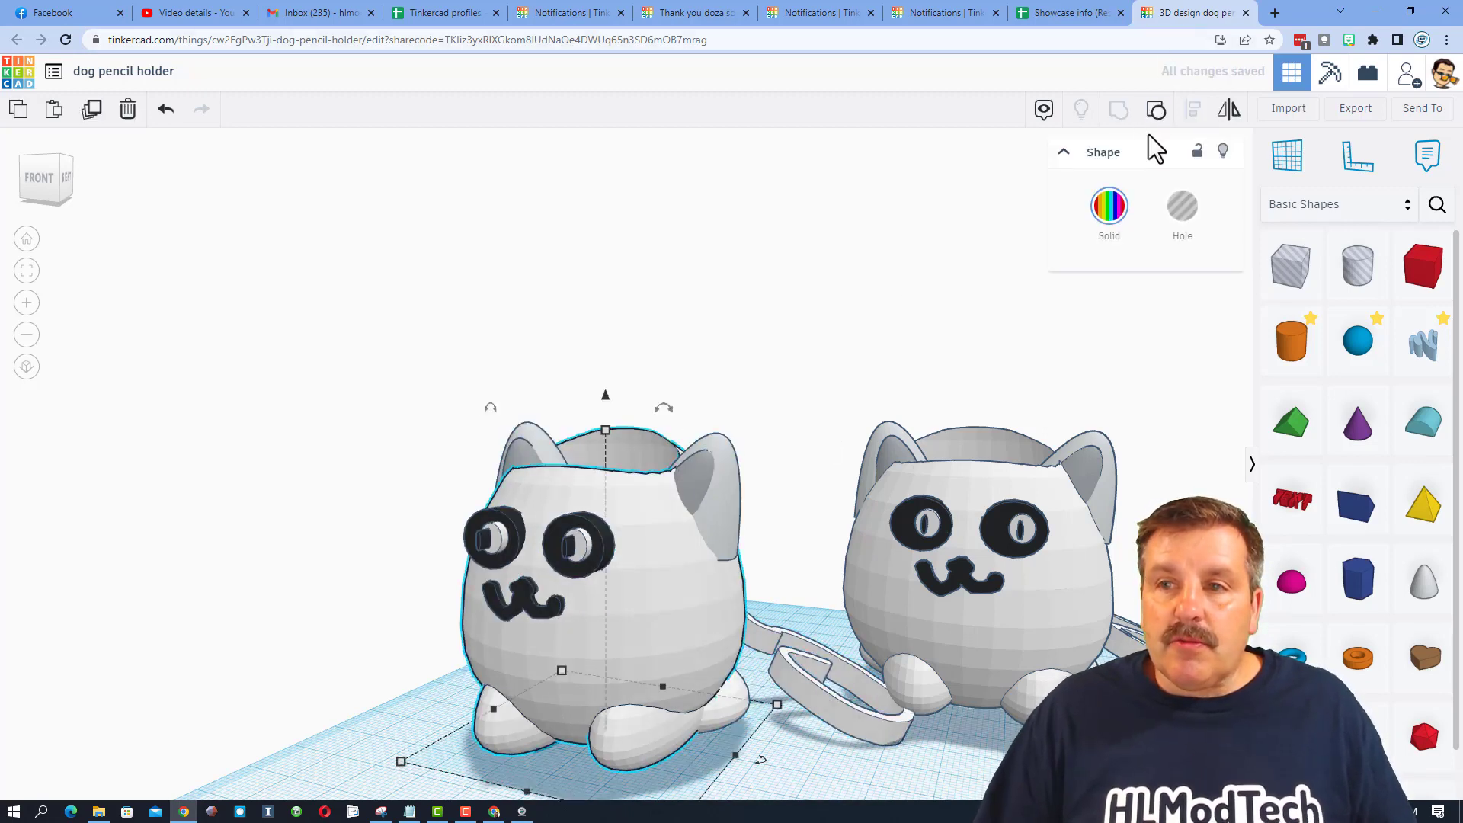
click(1156, 109)
Hide and reshow the copy's Egg Hole, then select it and the solid Egg body.
click(856, 362)
mouse_move(856, 363)
right_down()
mouse_move(797, 434)
mouse_move(616, 469)
right_up()
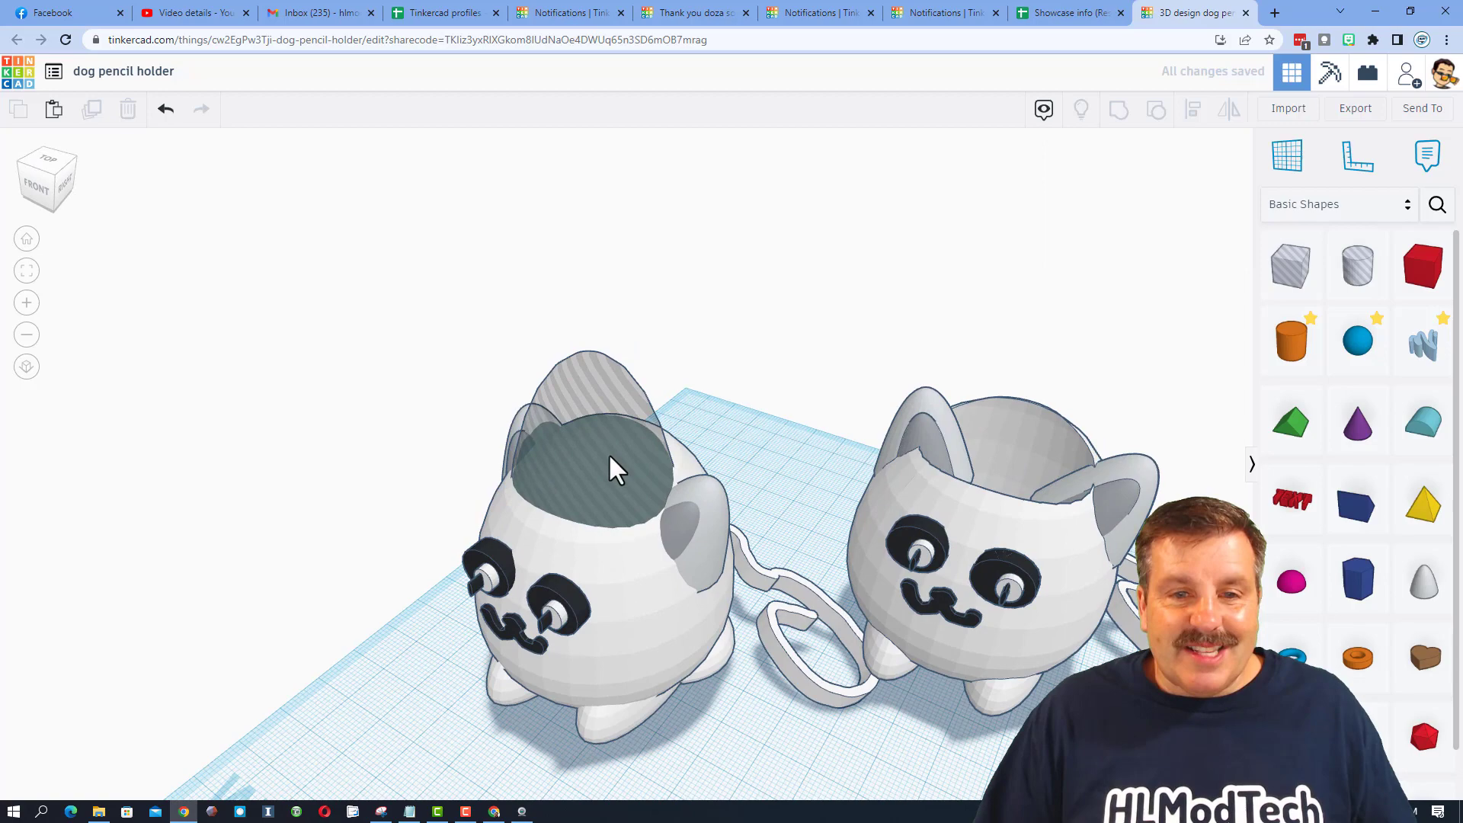
click(598, 479)
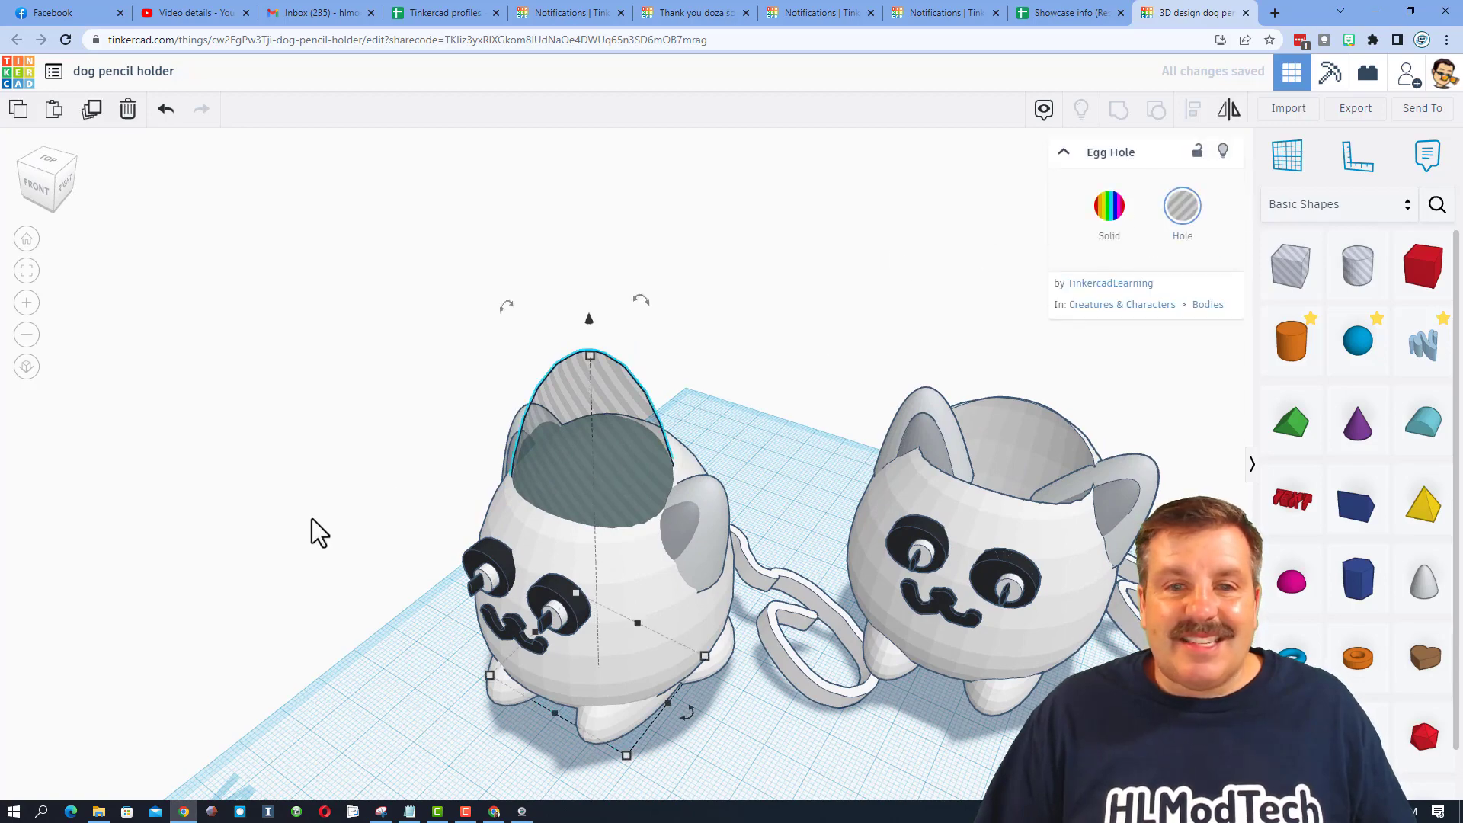
click(1223, 151)
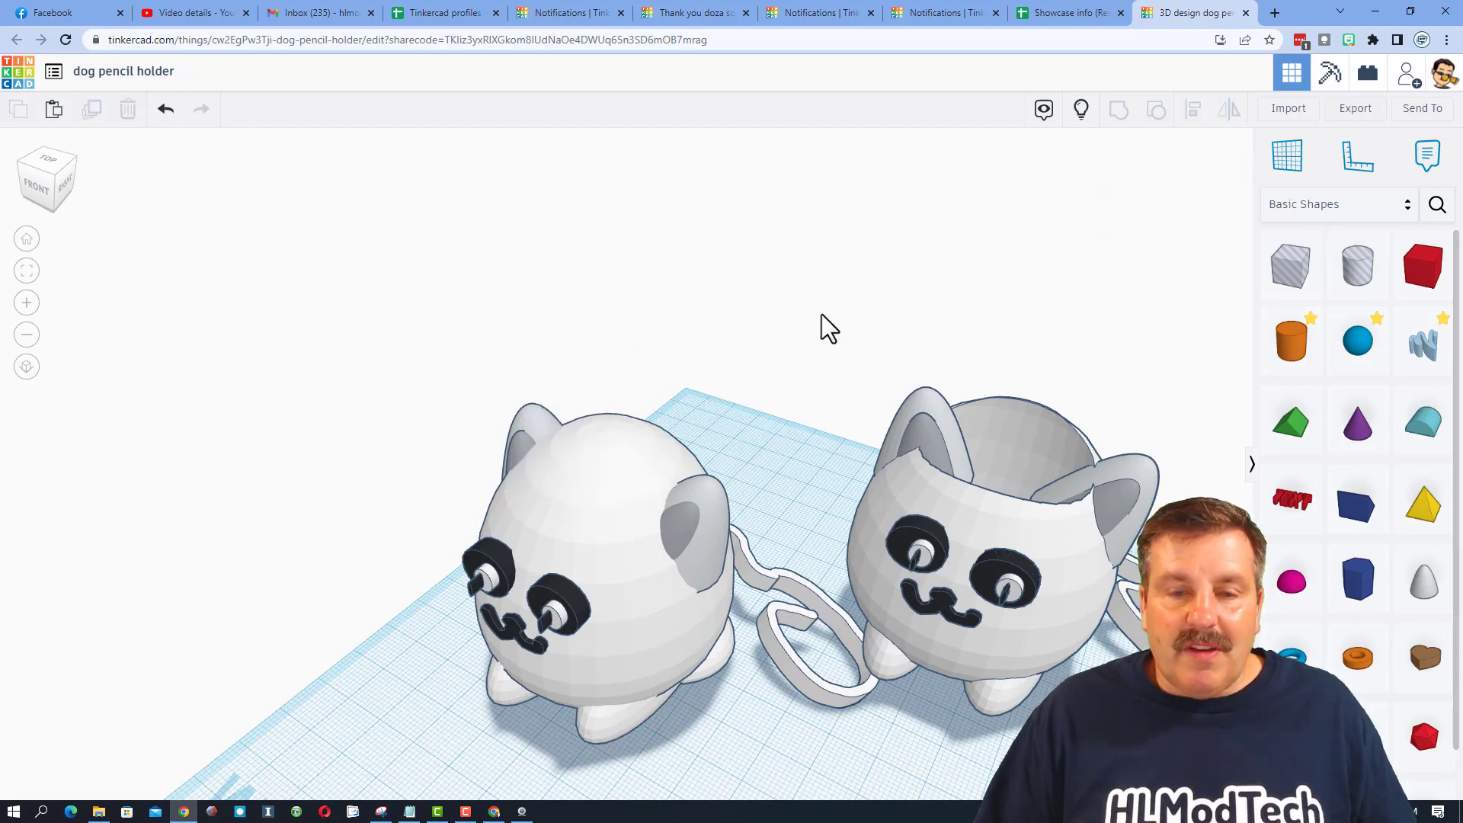
right_drag(821, 314, 1050, 148)
click(1044, 109)
click(660, 593)
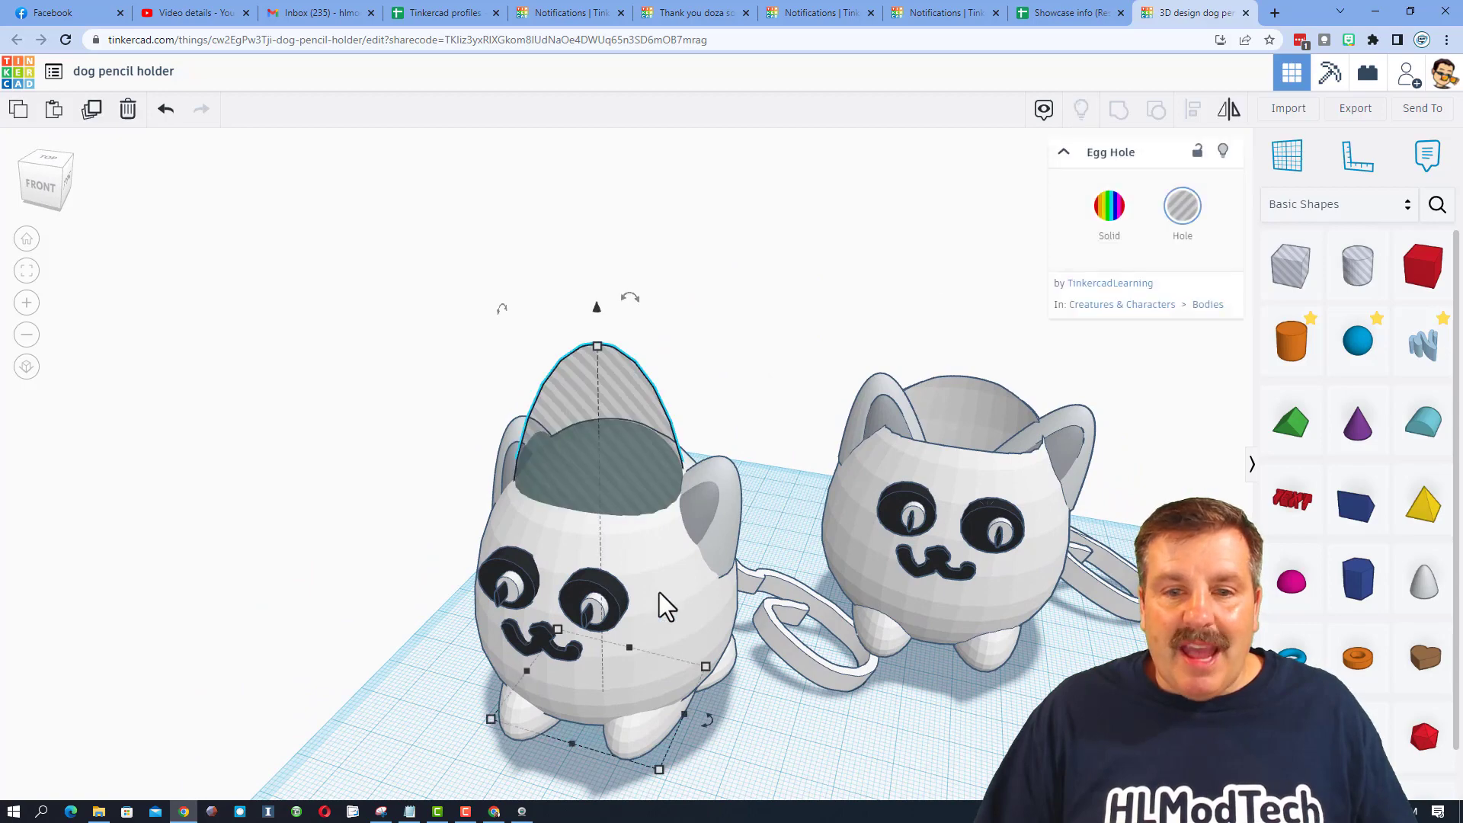
click(658, 588)
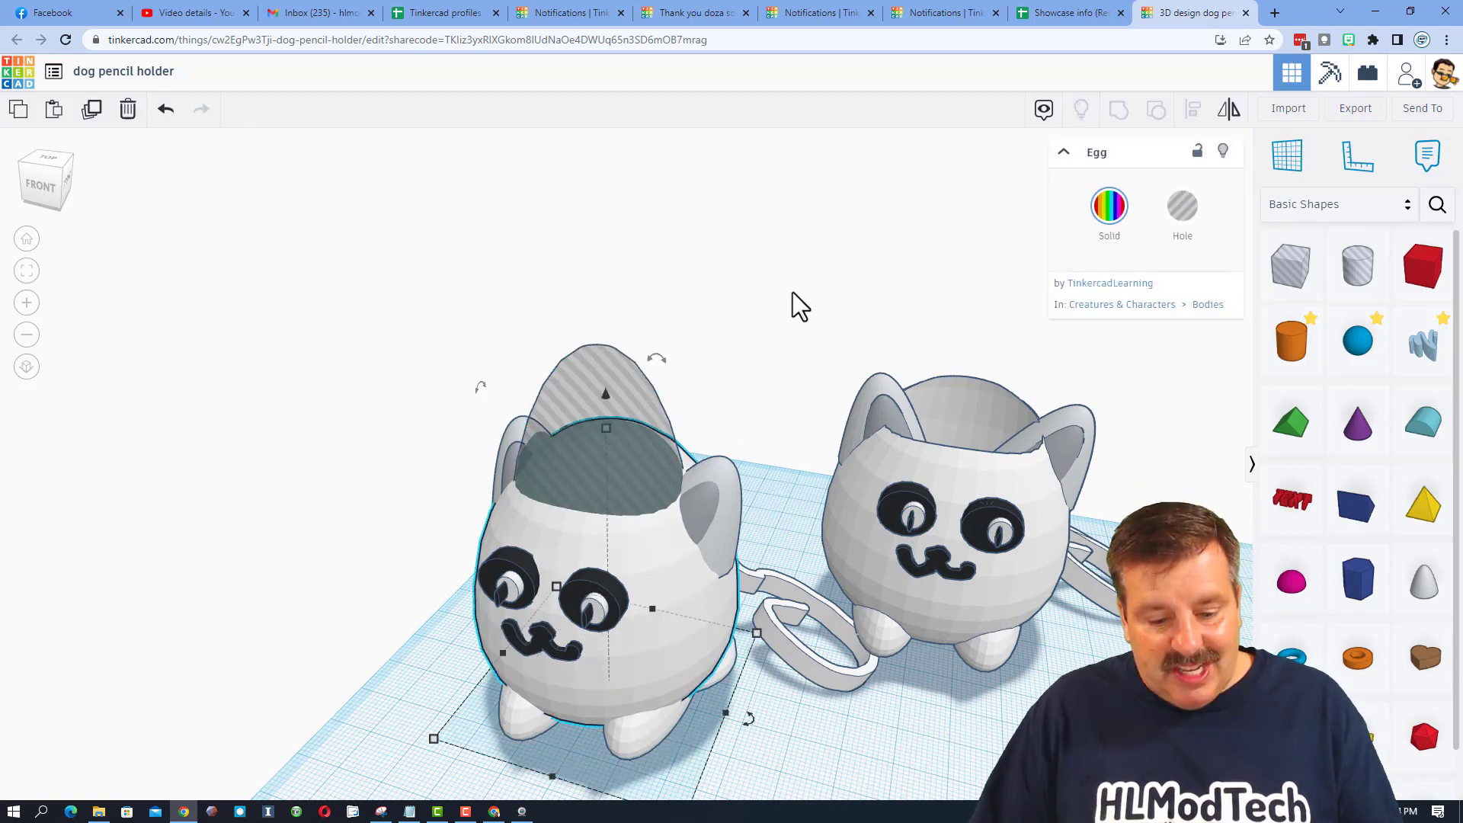
right_drag(415, 500, 239, 445)
Deselect the egg body and undo the two stray edits.
click(123, 126)
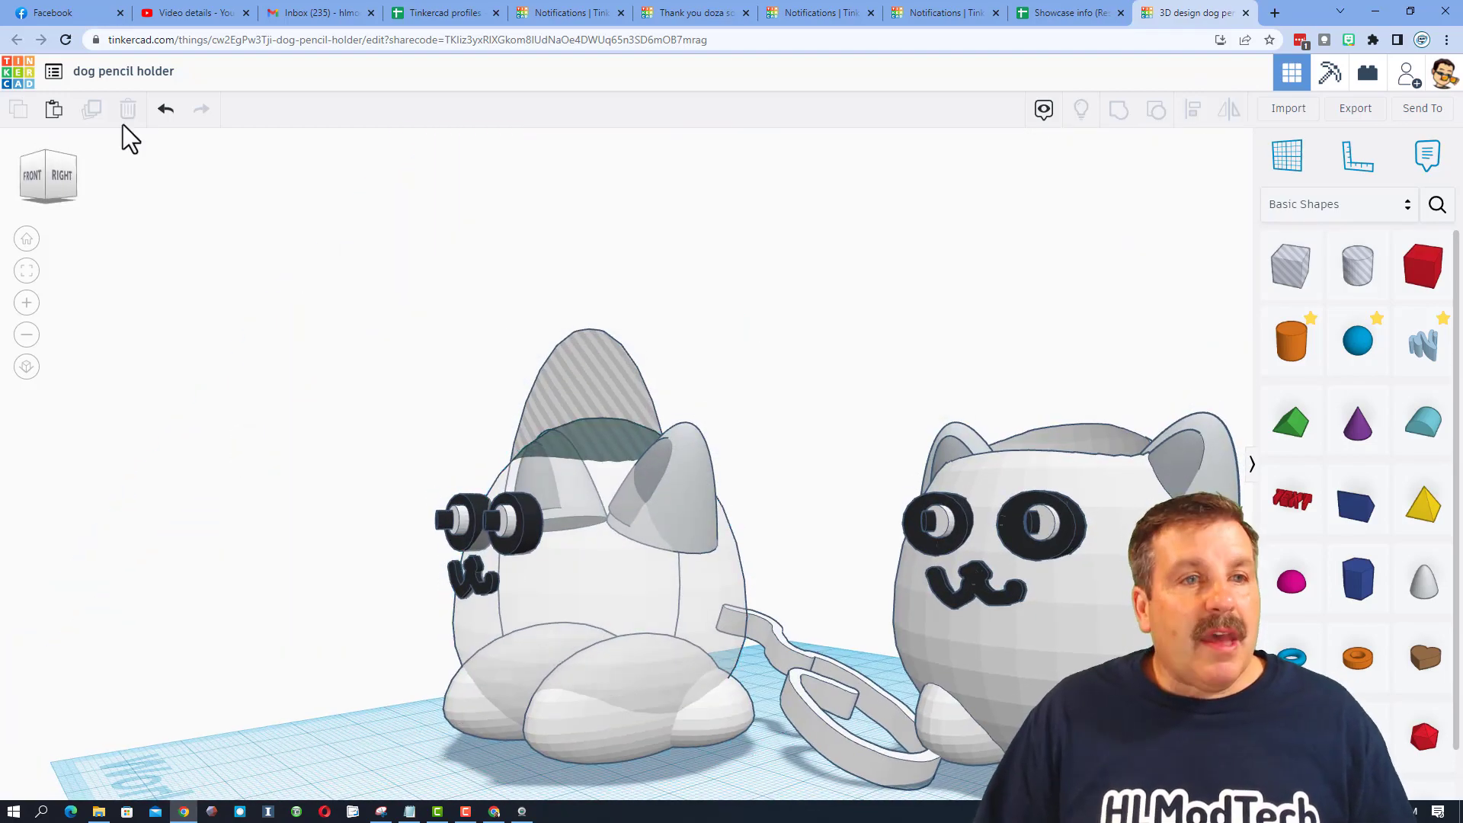
click(165, 109)
click(165, 109)
mouse_move(198, 141)
right_down()
mouse_move(553, 359)
mouse_move(492, 292)
mouse_move(501, 248)
mouse_move(473, 218)
mouse_move(460, 244)
mouse_move(468, 310)
mouse_move(541, 354)
mouse_move(488, 322)
mouse_move(501, 369)
mouse_move(615, 436)
mouse_move(606, 422)
right_up()
Raise the Egg Hole with Ctrl+Up and group it with the dog to hollow the top.
click(607, 422)
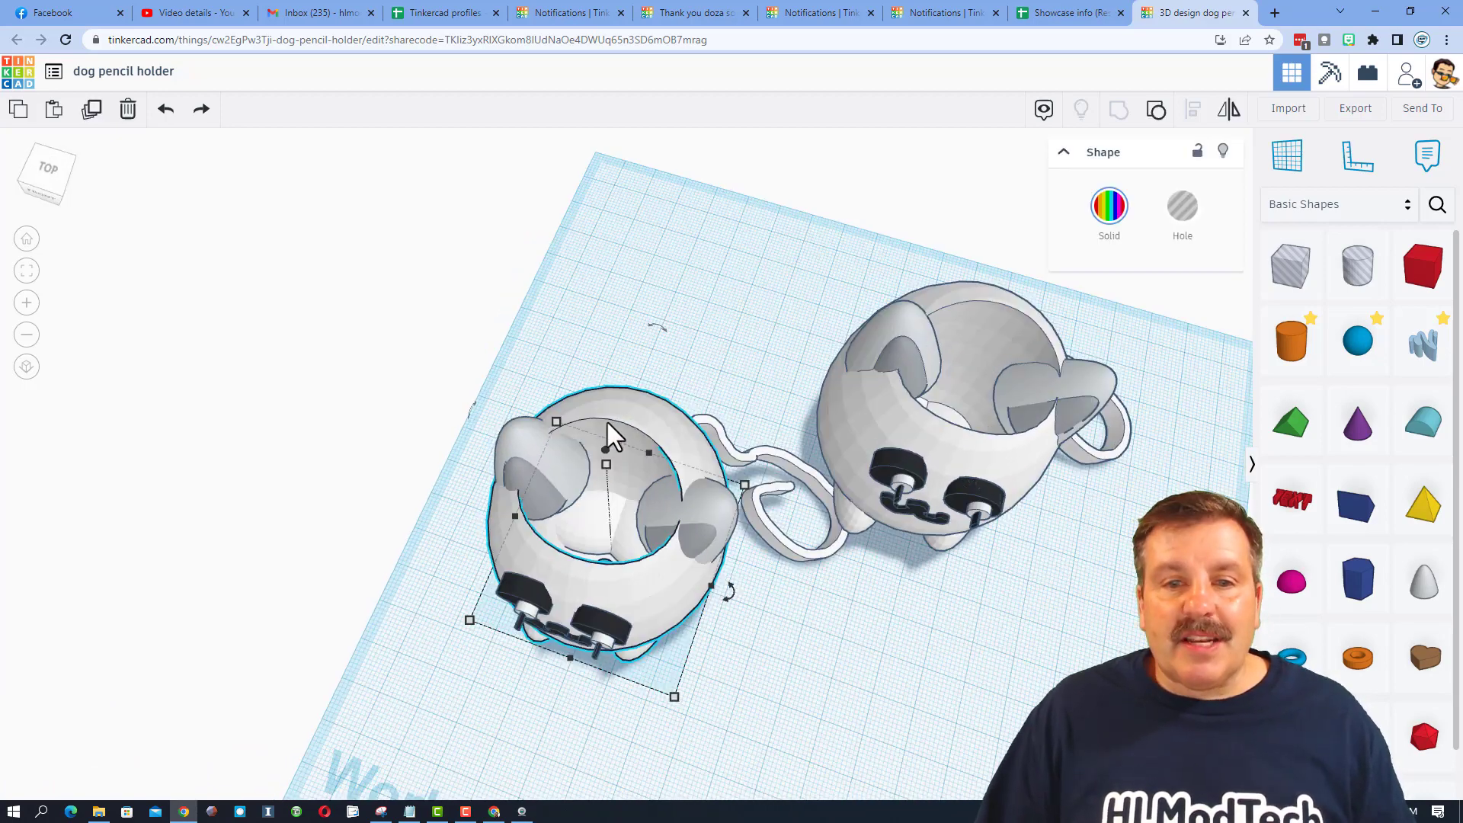
drag(615, 436, 607, 470)
right_drag(607, 469, 633, 287)
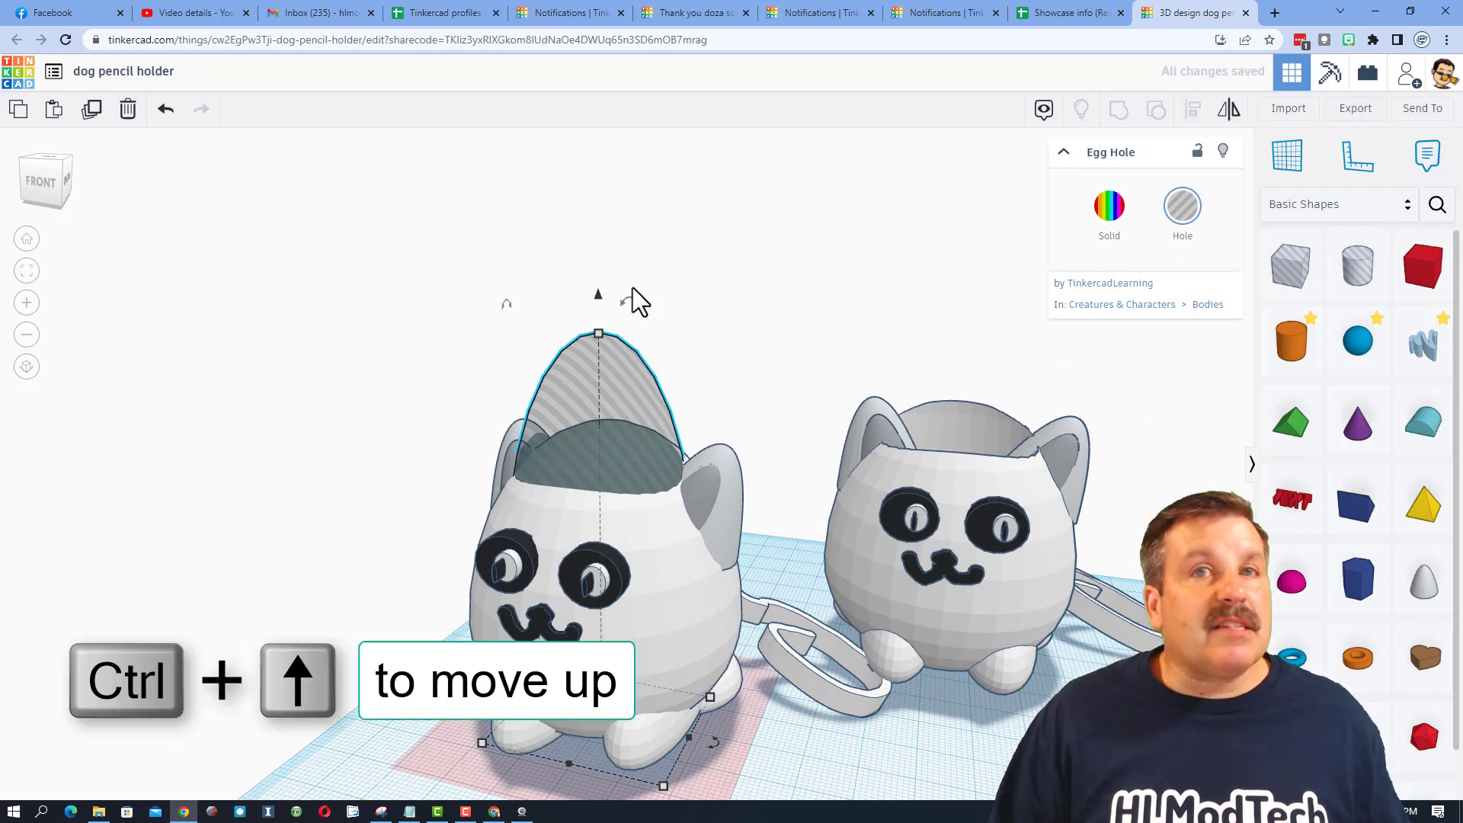
key(ctrl+Up)
key(ctrl+Up)
key(ctrl+Up)
key(ctrl+Up)
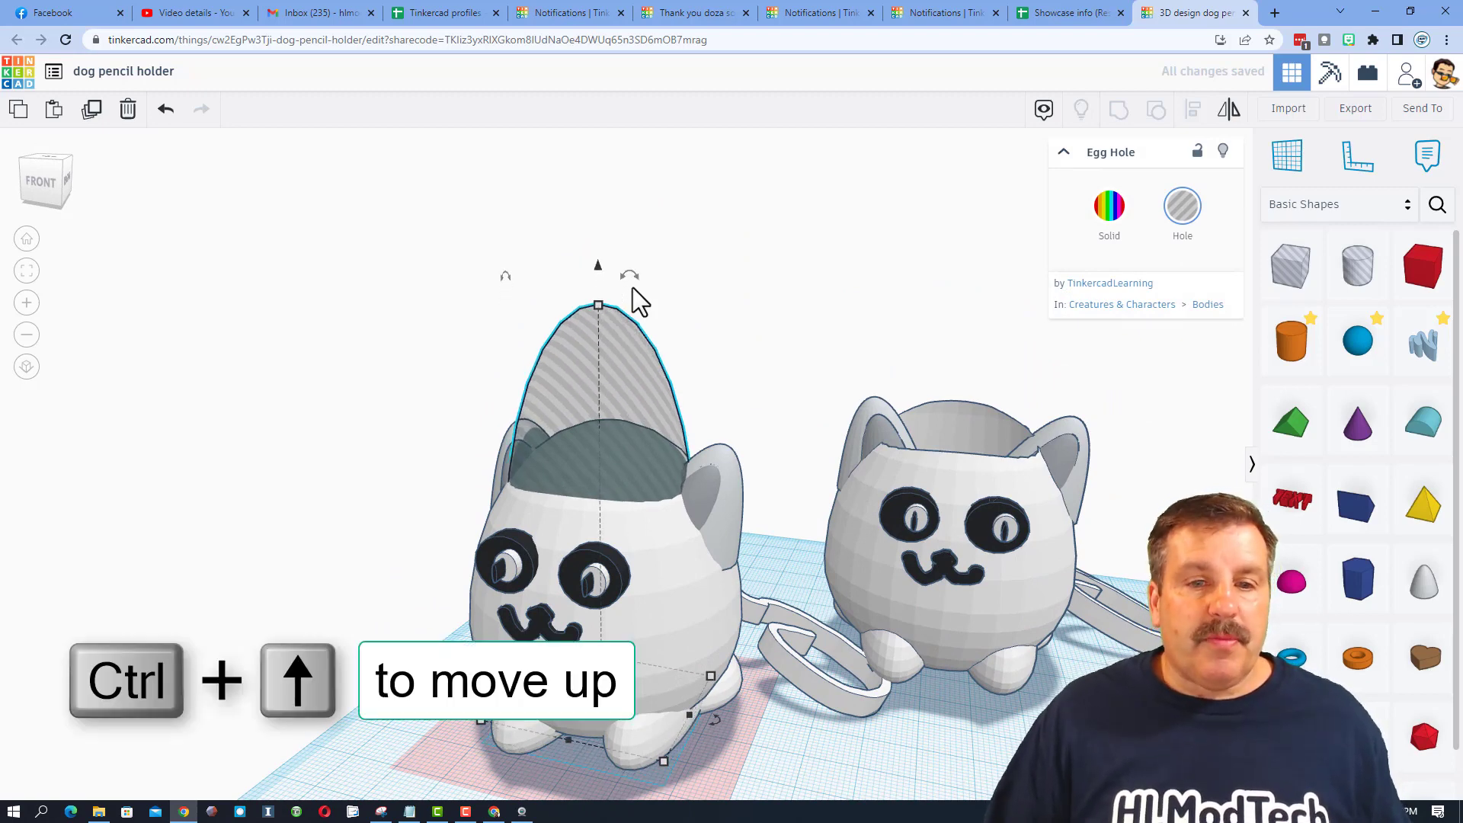
key(ctrl+g)
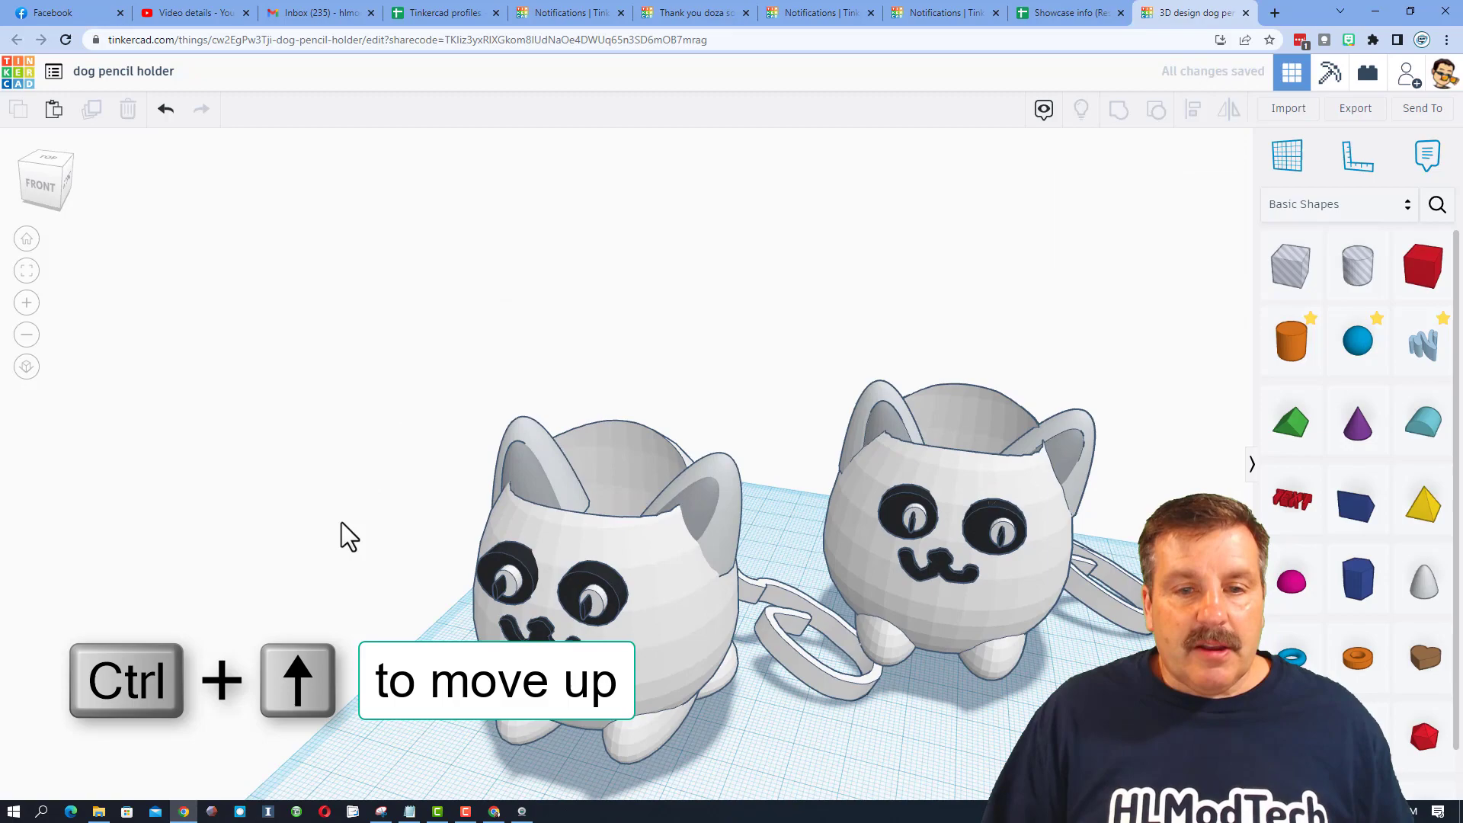
Orbit around the hollowed dog and undo the last change.
right_drag(343, 533, 620, 544)
right_drag(491, 545, 552, 621)
key(ctrl+z)
right_drag(775, 218, 830, 699)
Ungroup the front dog and raise, then slightly lower, its selected ear shapes.
click(781, 541)
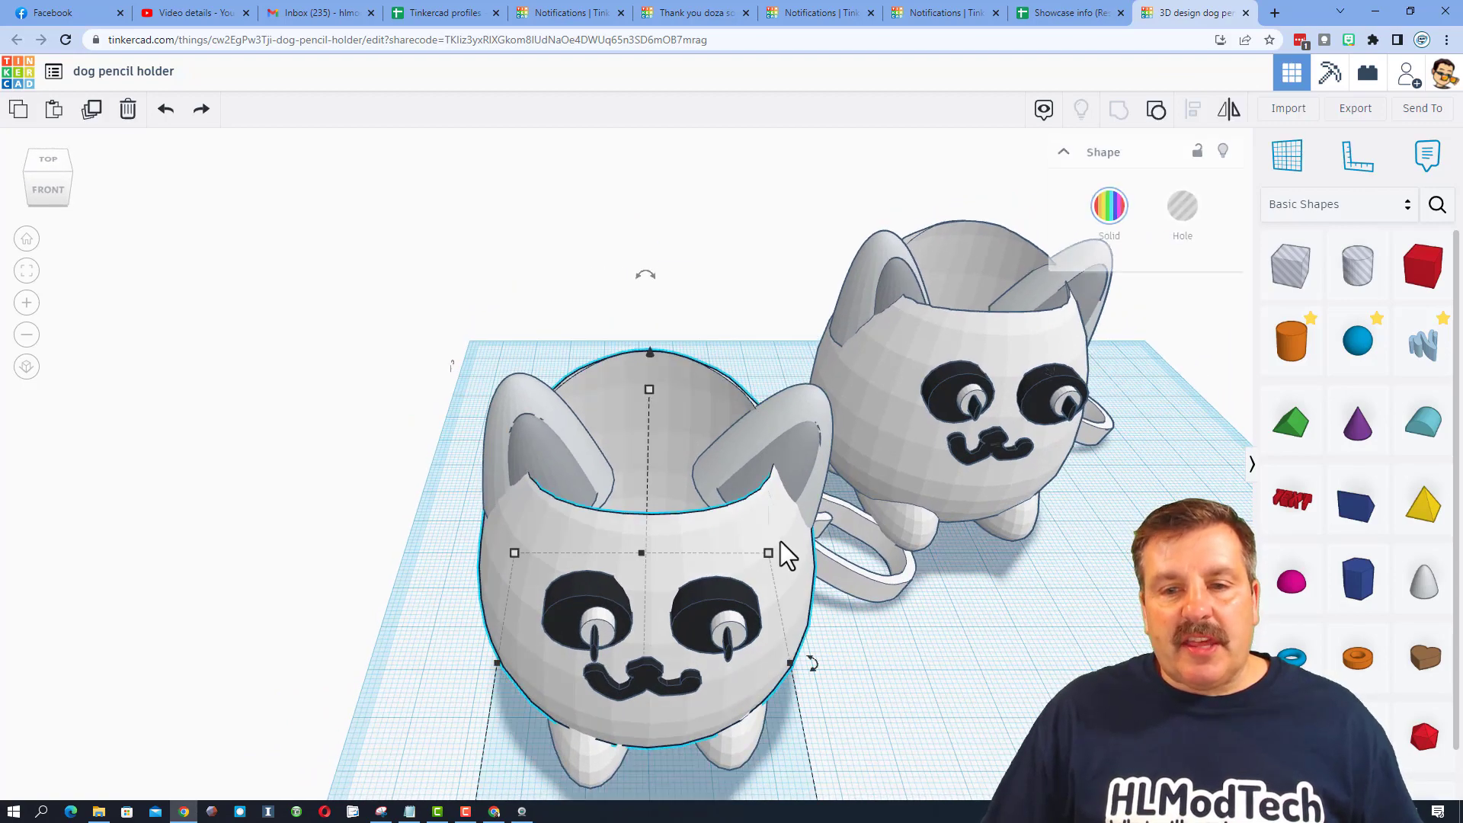
click(1155, 111)
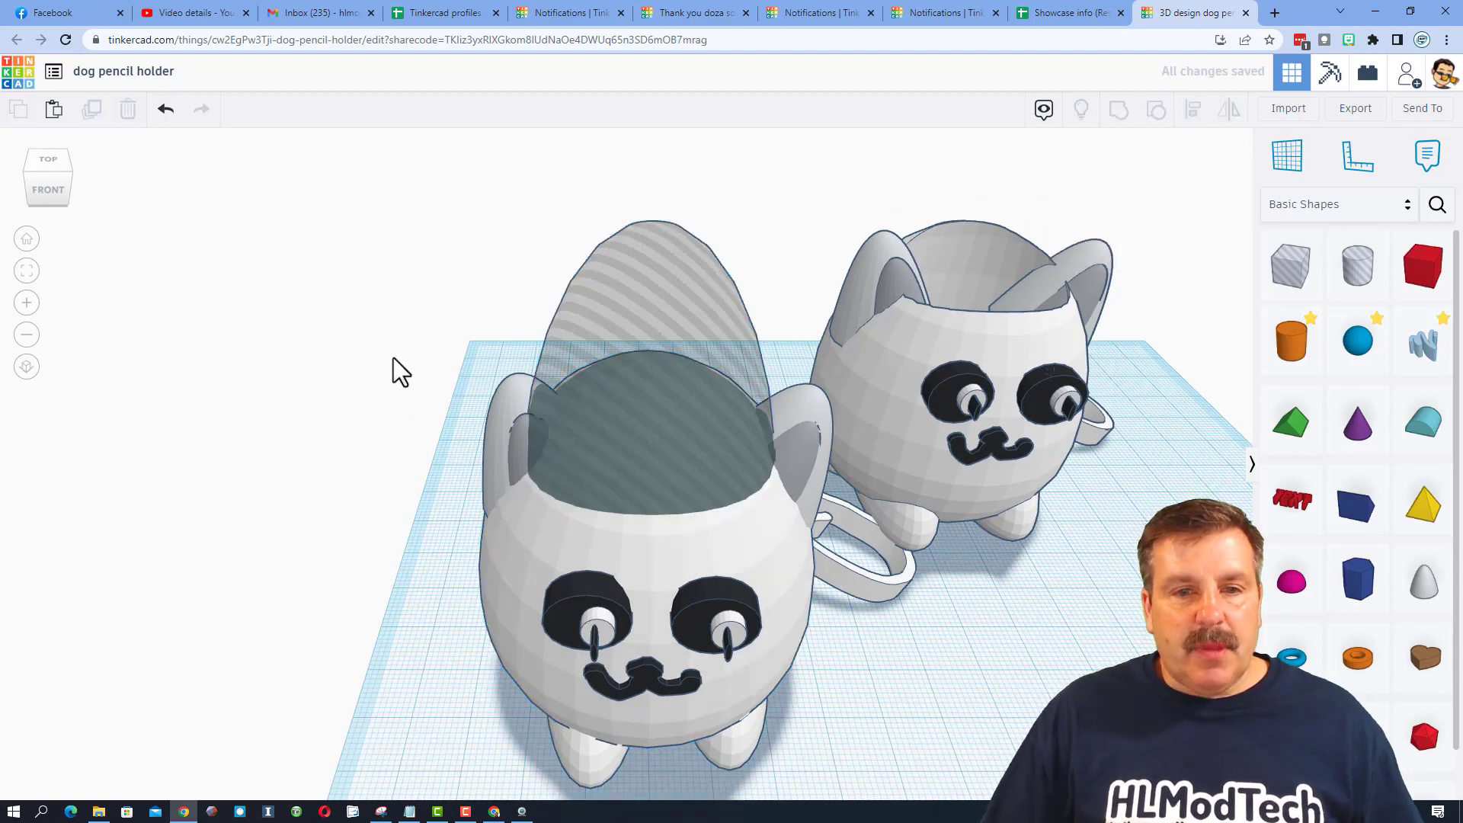
right_drag(393, 358, 500, 401)
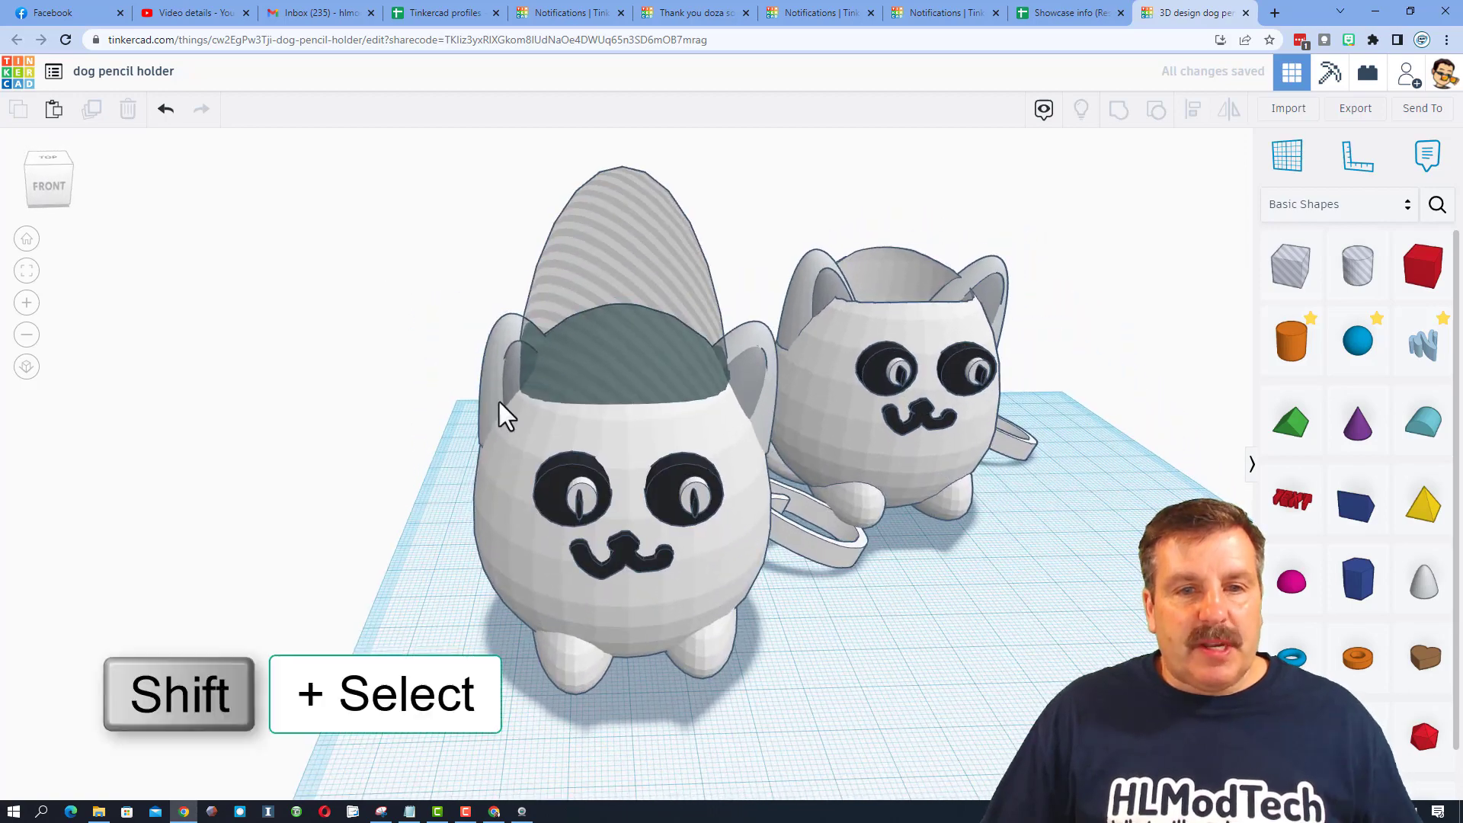
click(505, 373)
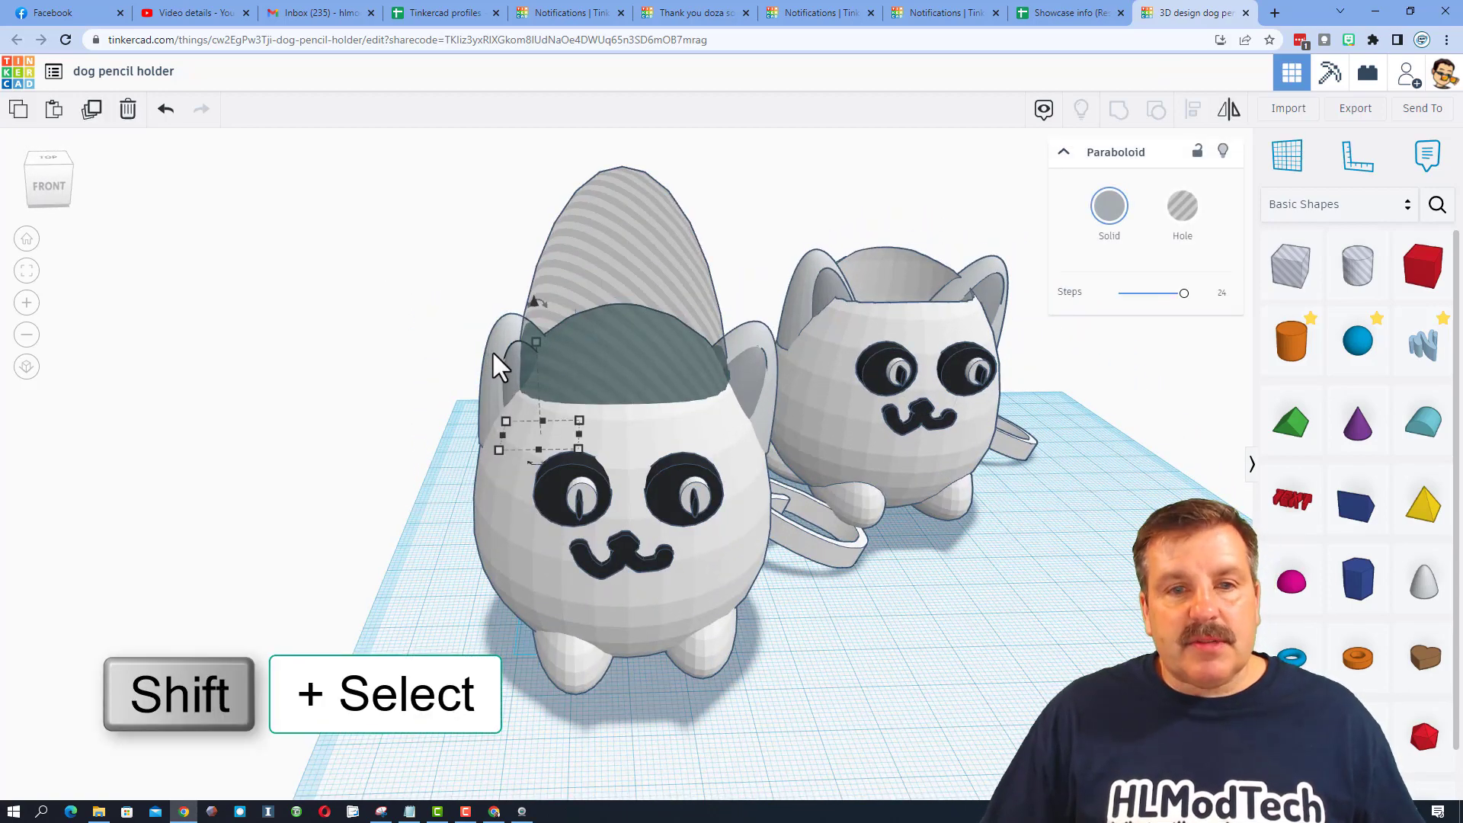
shift+click(494, 356)
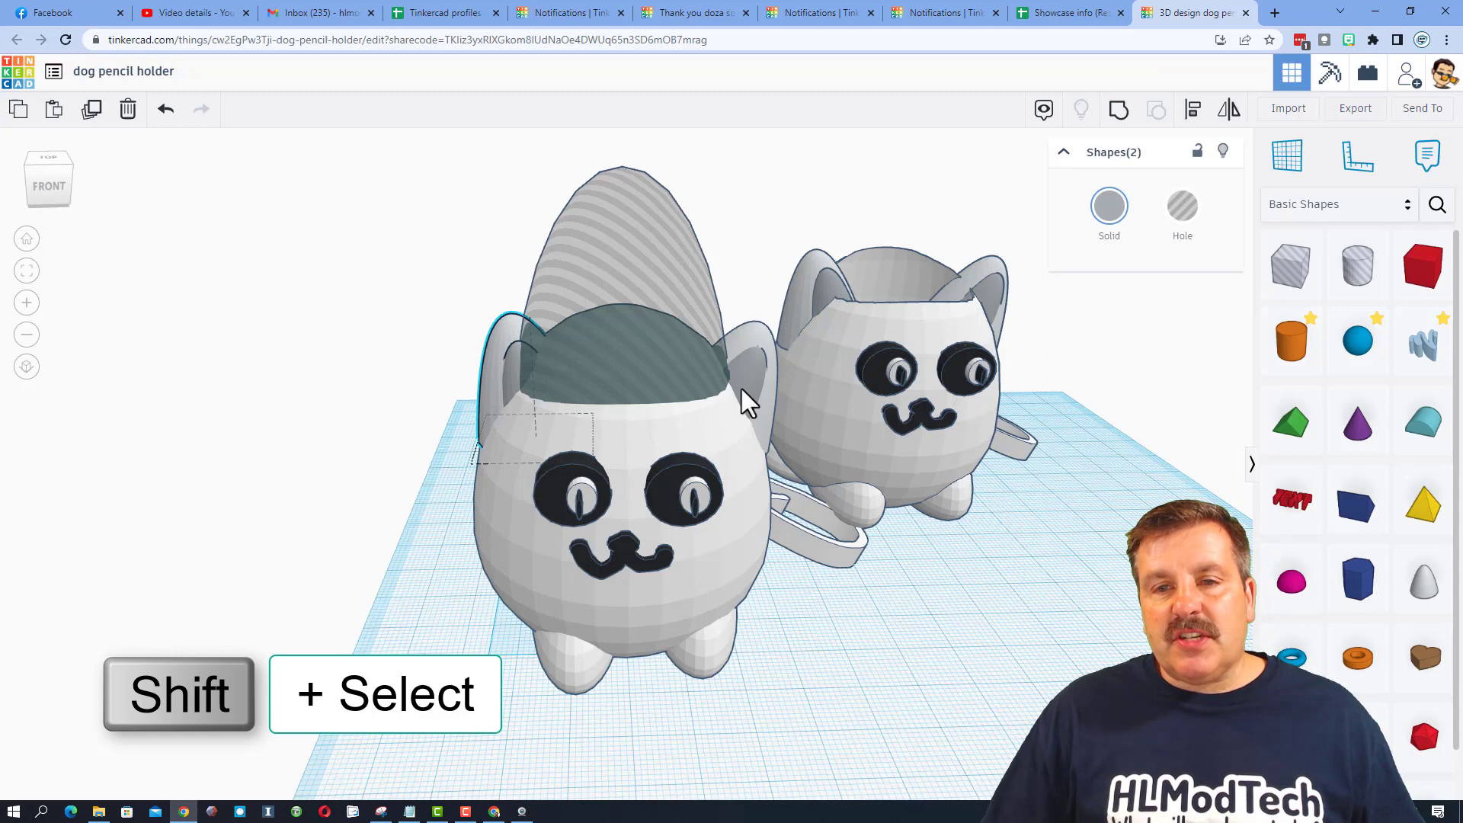
shift+click(757, 328)
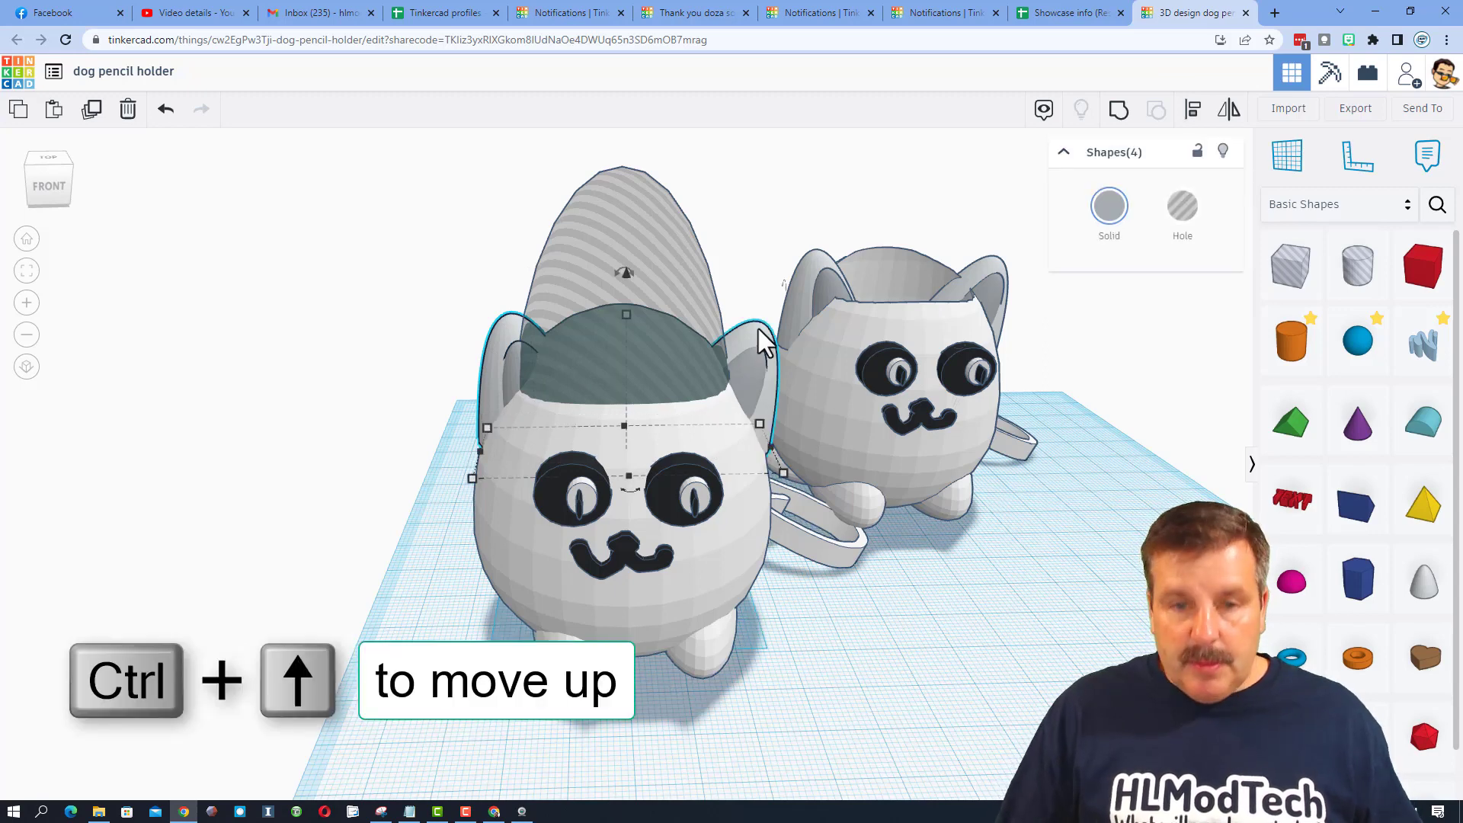
key(ctrl+Up)
key(ctrl+Up)
key(ctrl+Up)
key(ctrl+Up)
key(ctrl+Up)
key(ctrl+Down)
key(ctrl+Down)
key(ctrl+Down)
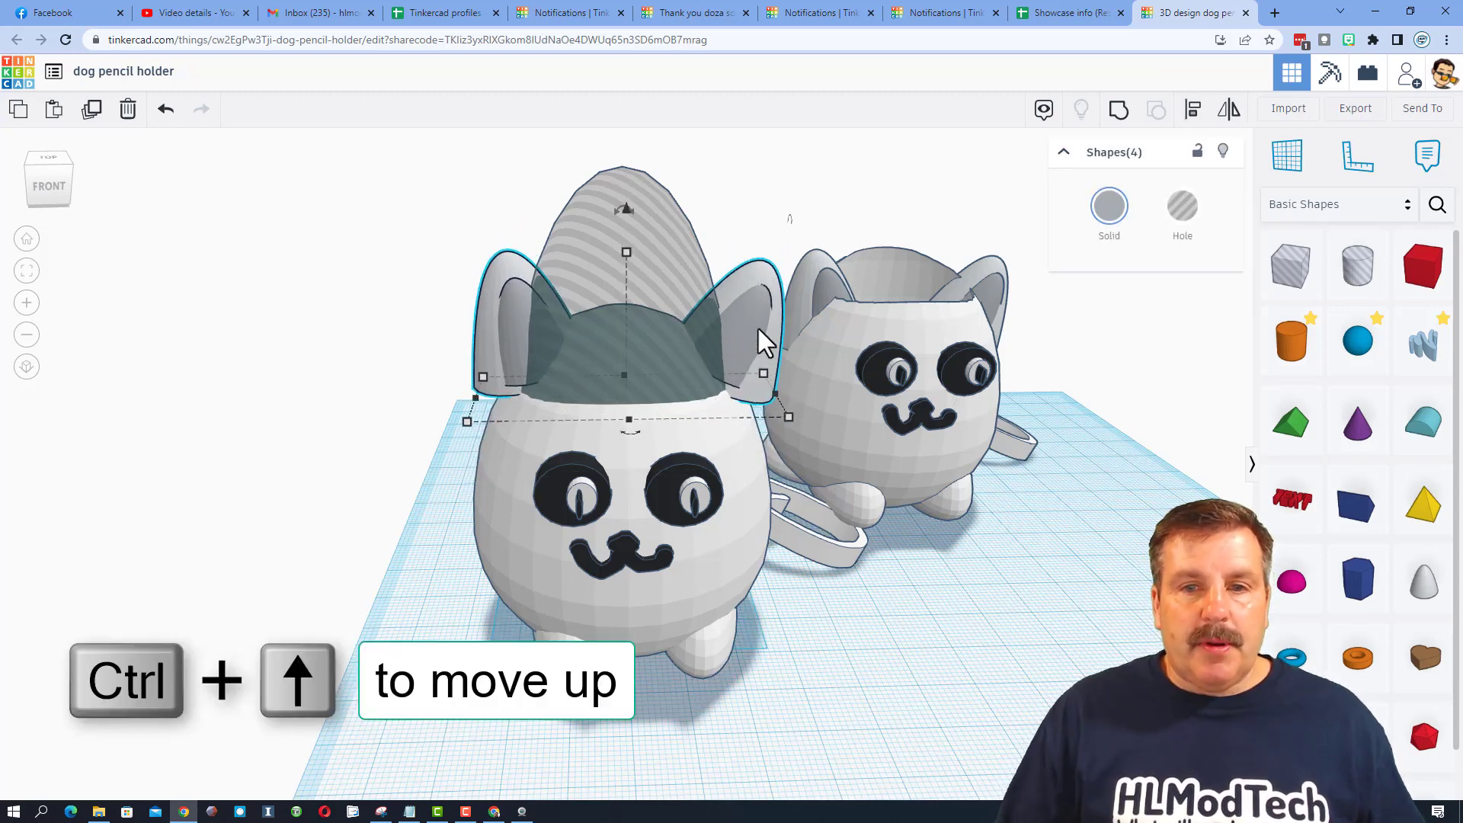
Tilt the left ear outward 20° and nudge it lower, then tilt the right ear about 21°.
drag(432, 288, 500, 313)
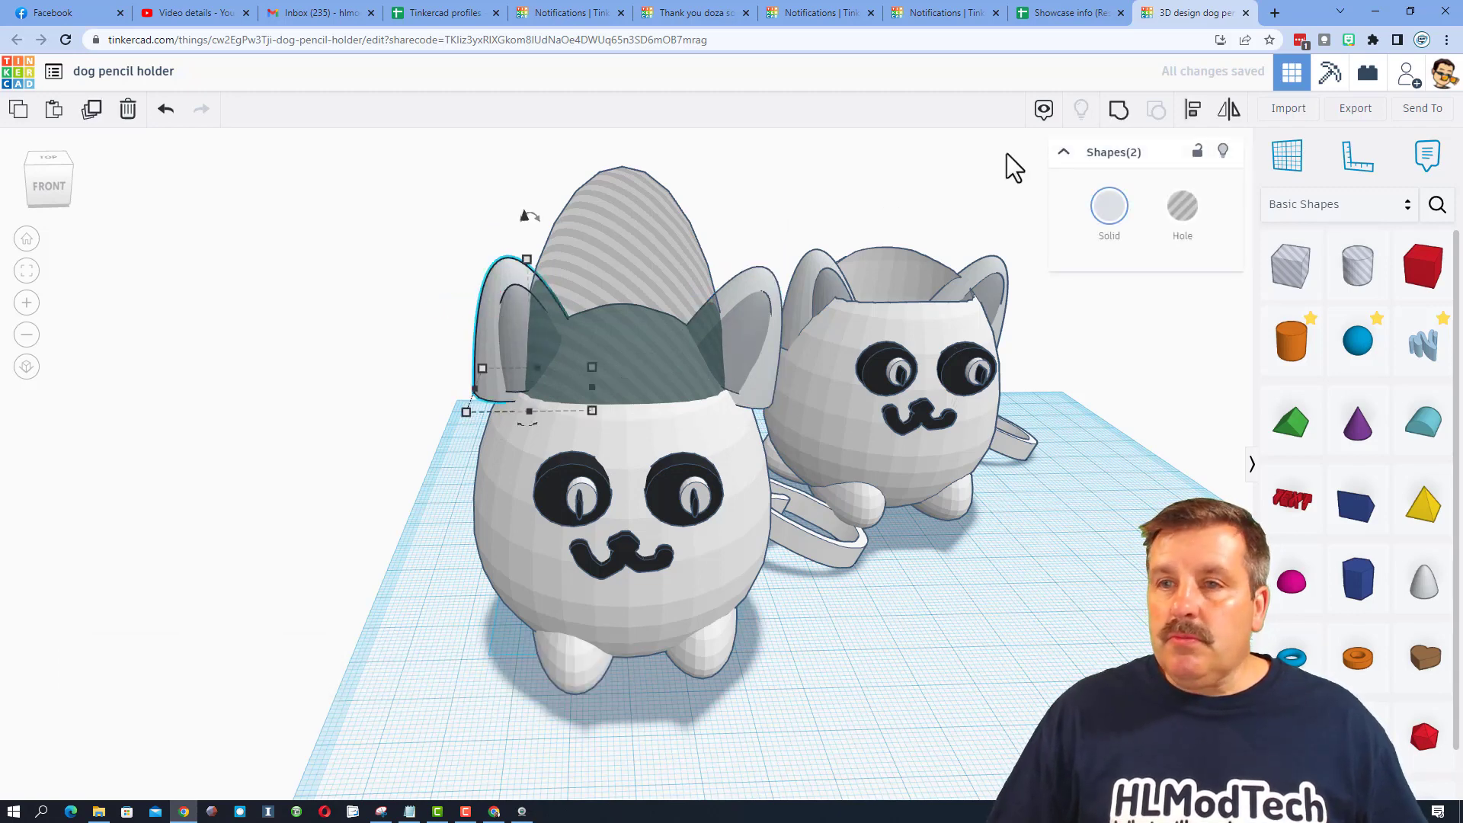
drag(538, 214, 505, 215)
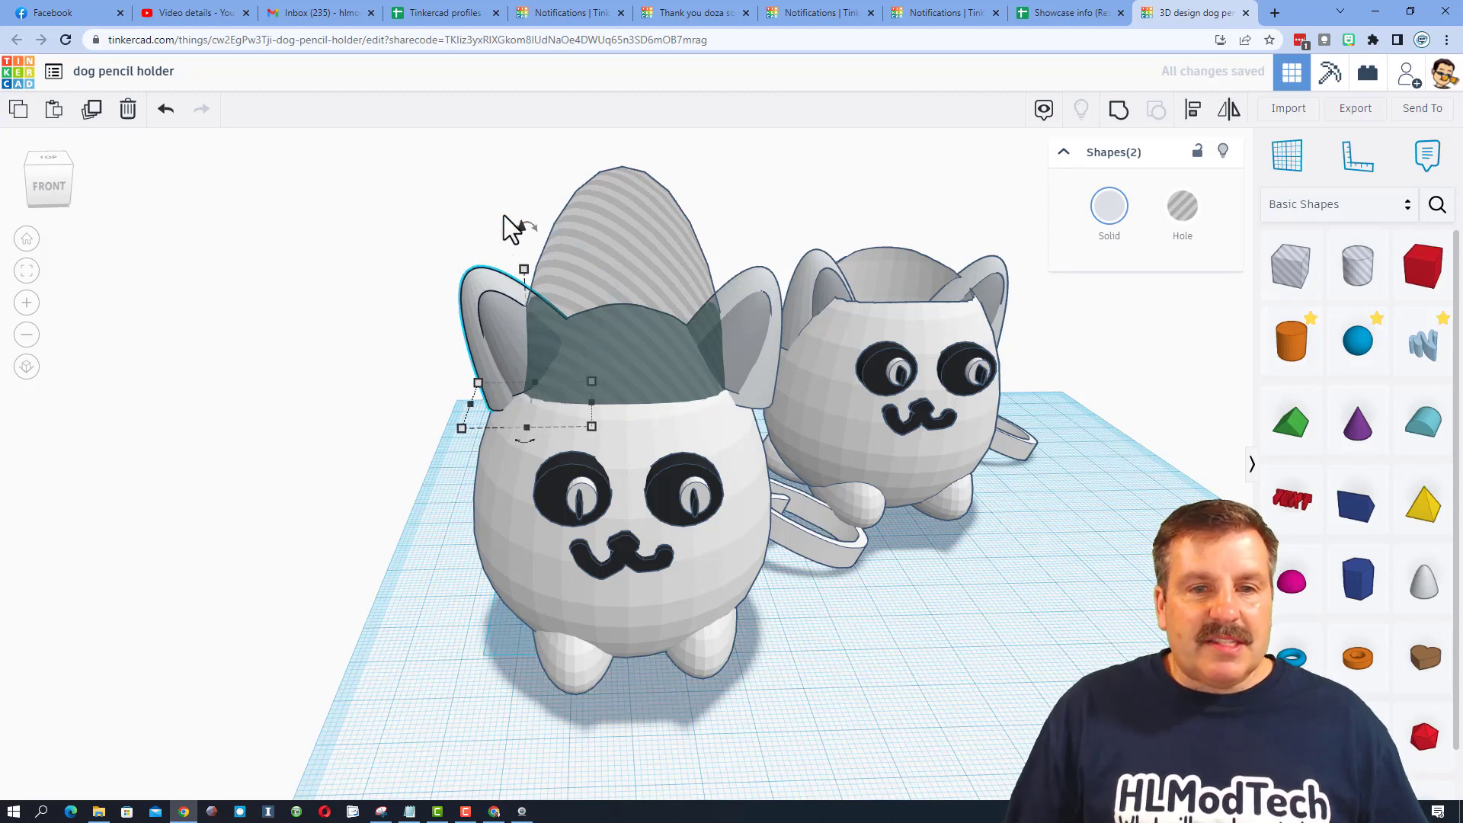
key(ctrl+Down)
key(ctrl+Down)
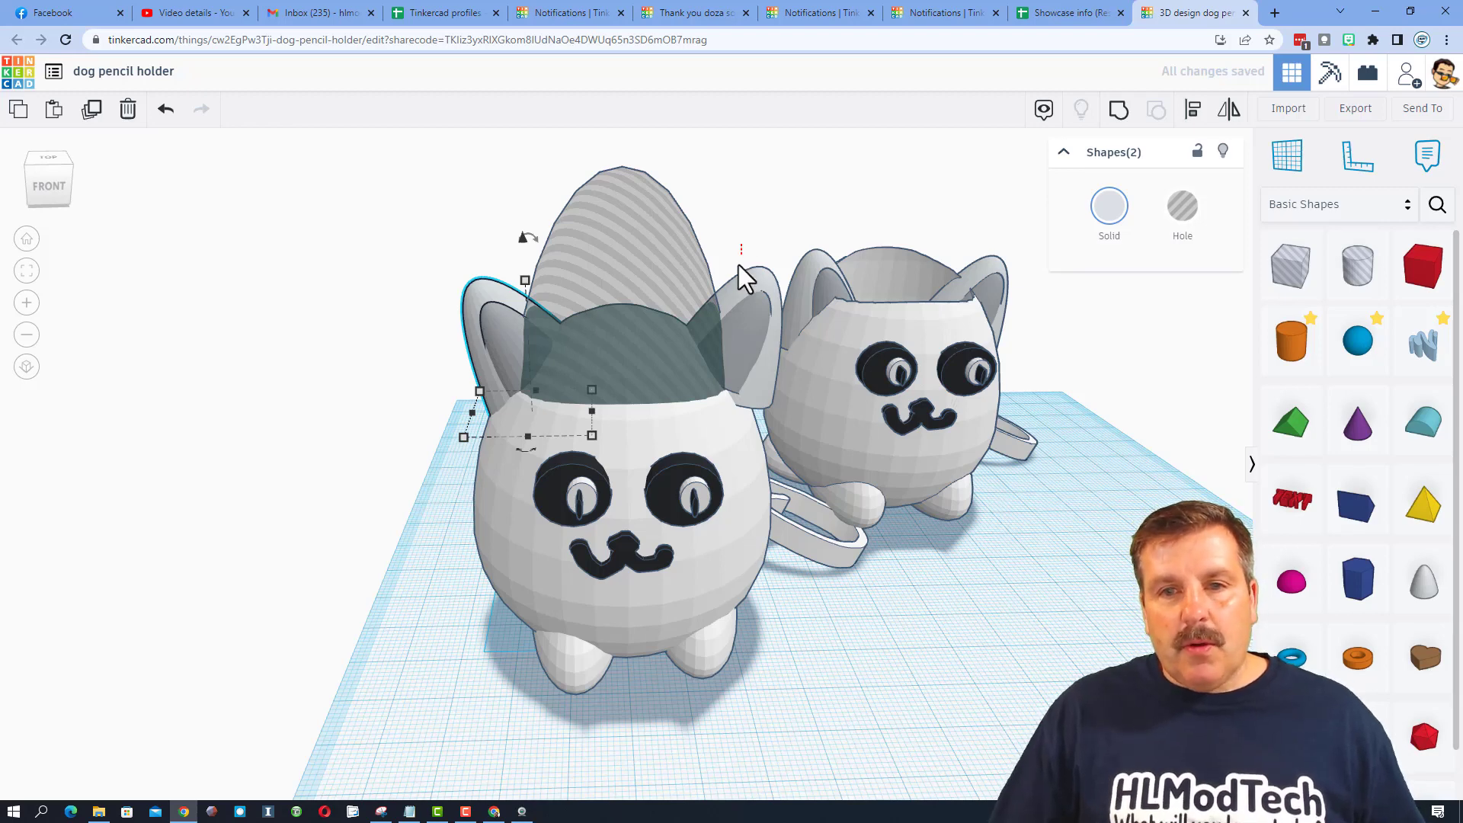
click(735, 308)
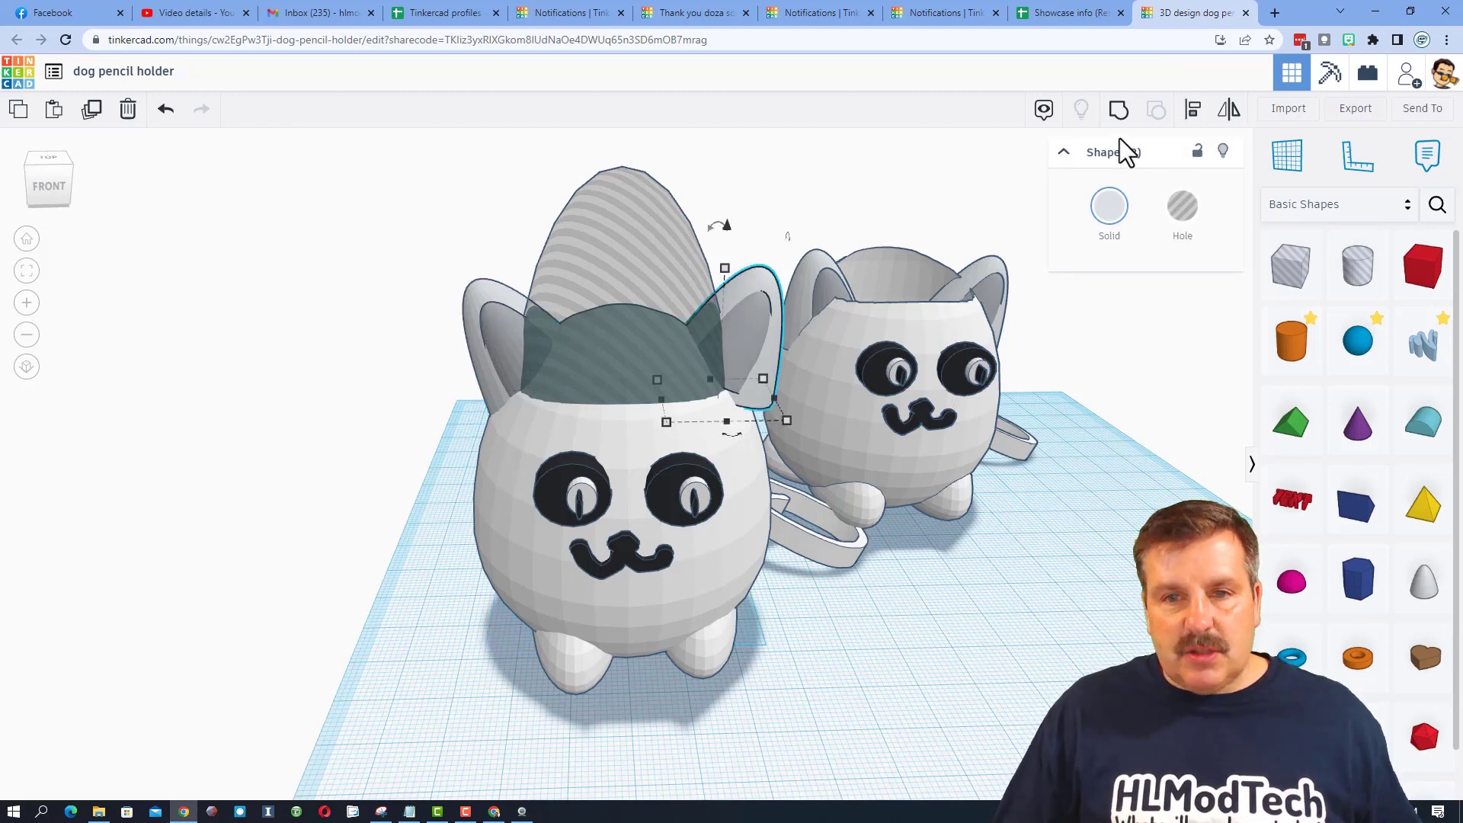
drag(709, 231, 708, 230)
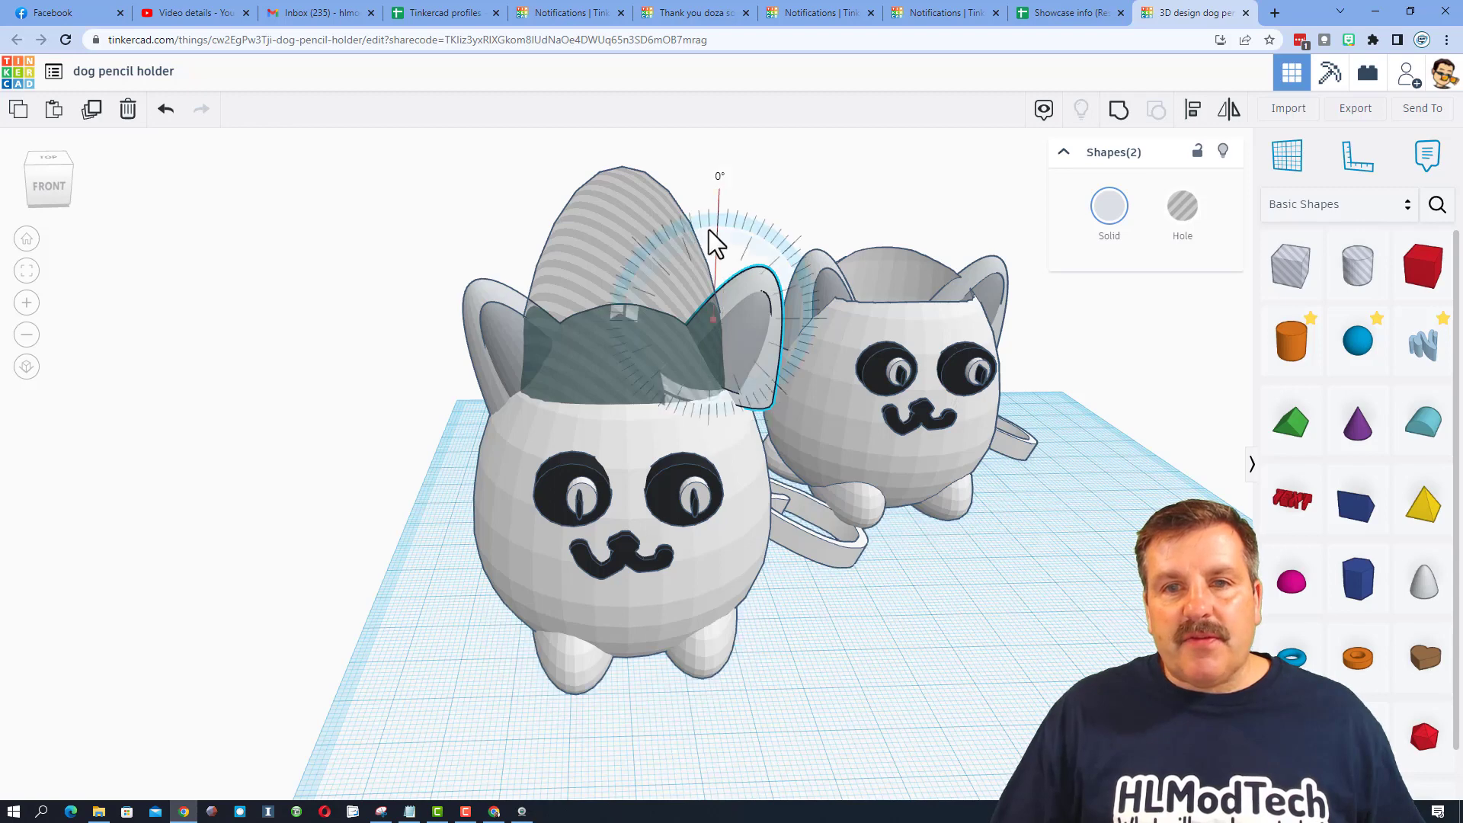
drag(775, 160, 776, 158)
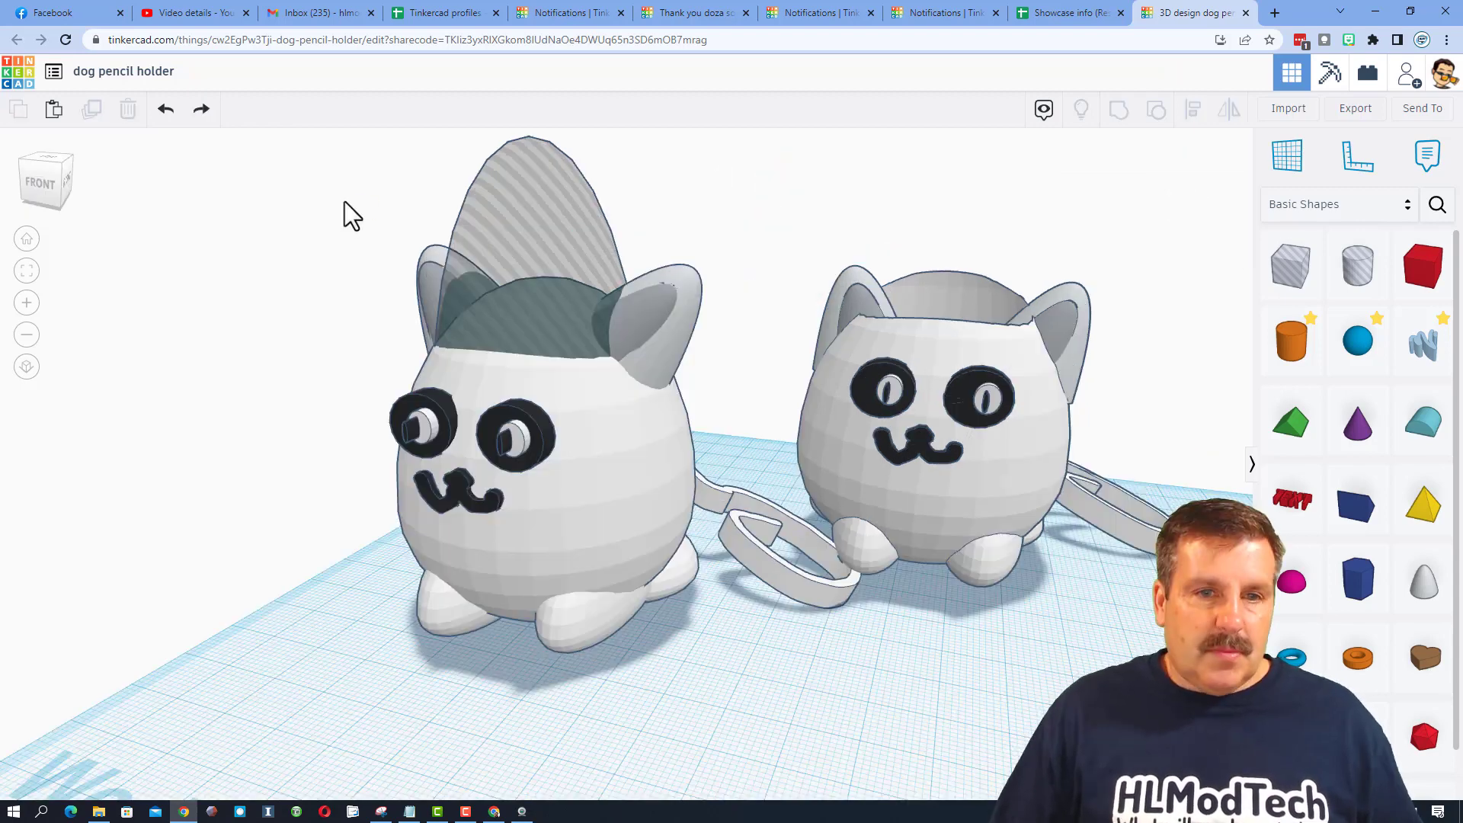
shift+drag(344, 201, 698, 363)
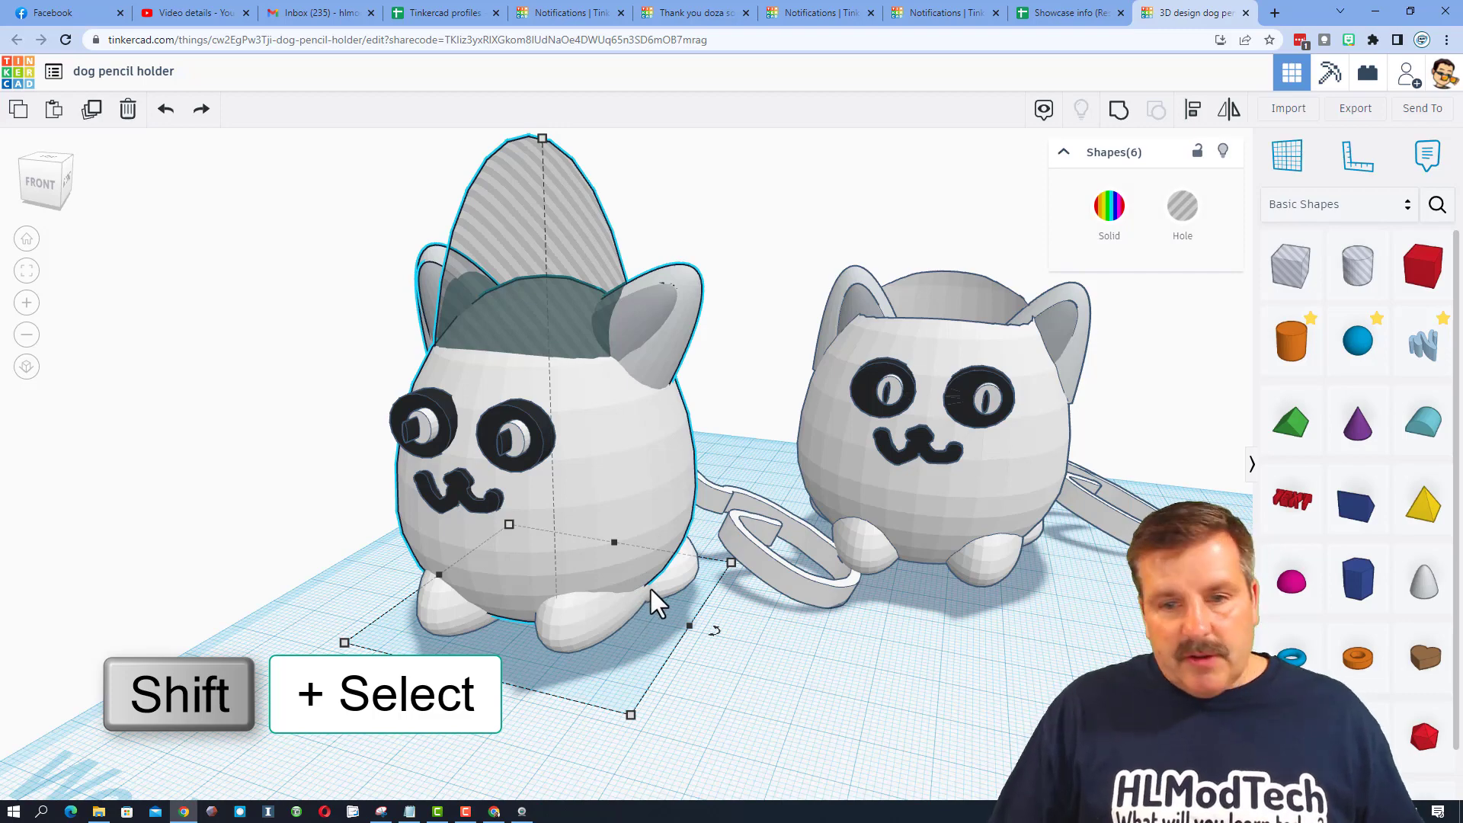
Add the dog's feet to the selection and group all ten parts into one shape.
shift+click(674, 584)
shift+click(604, 617)
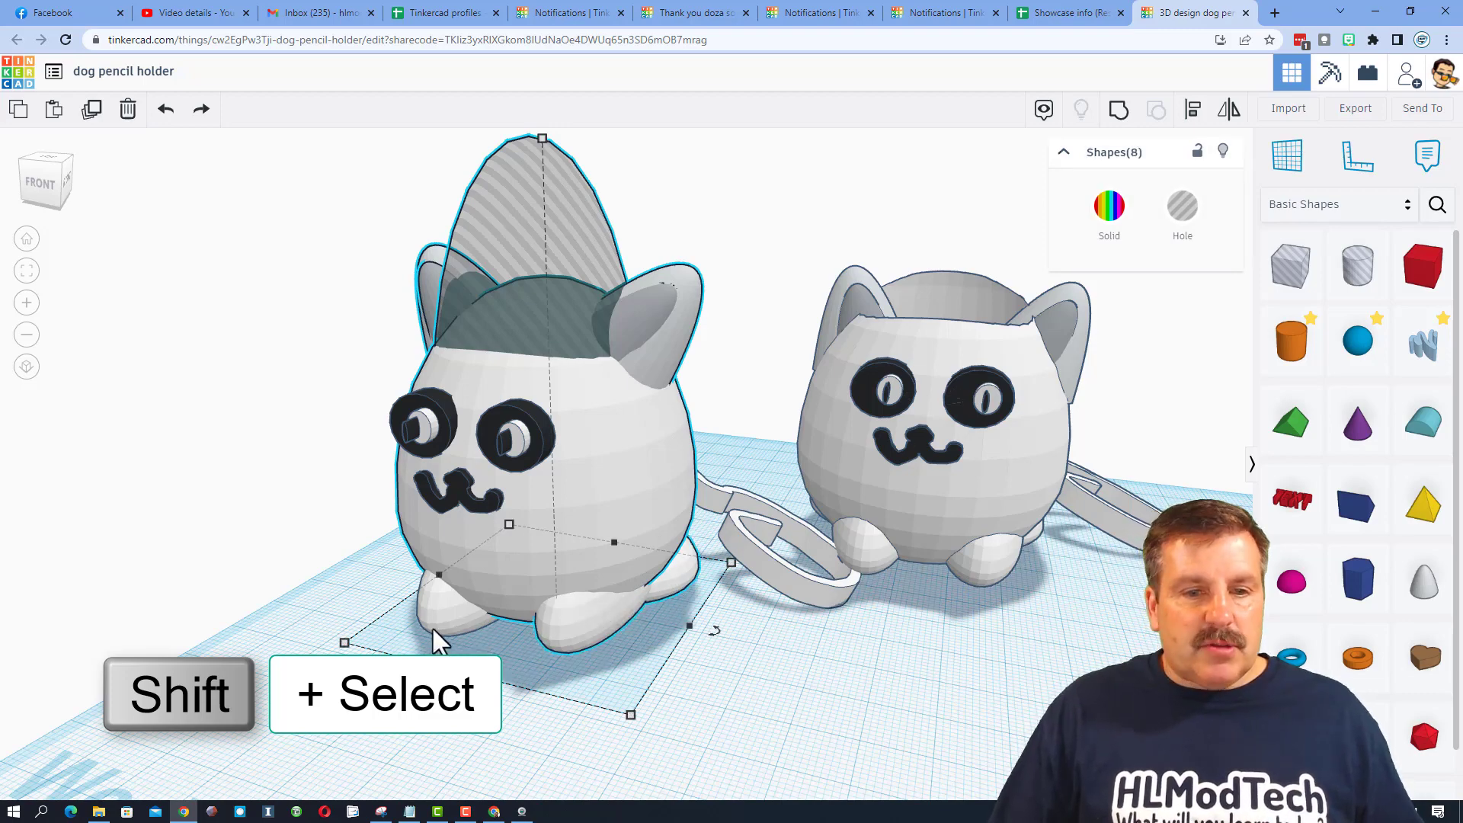
shift+click(433, 630)
right_drag(173, 654, 604, 584)
shift+click(604, 583)
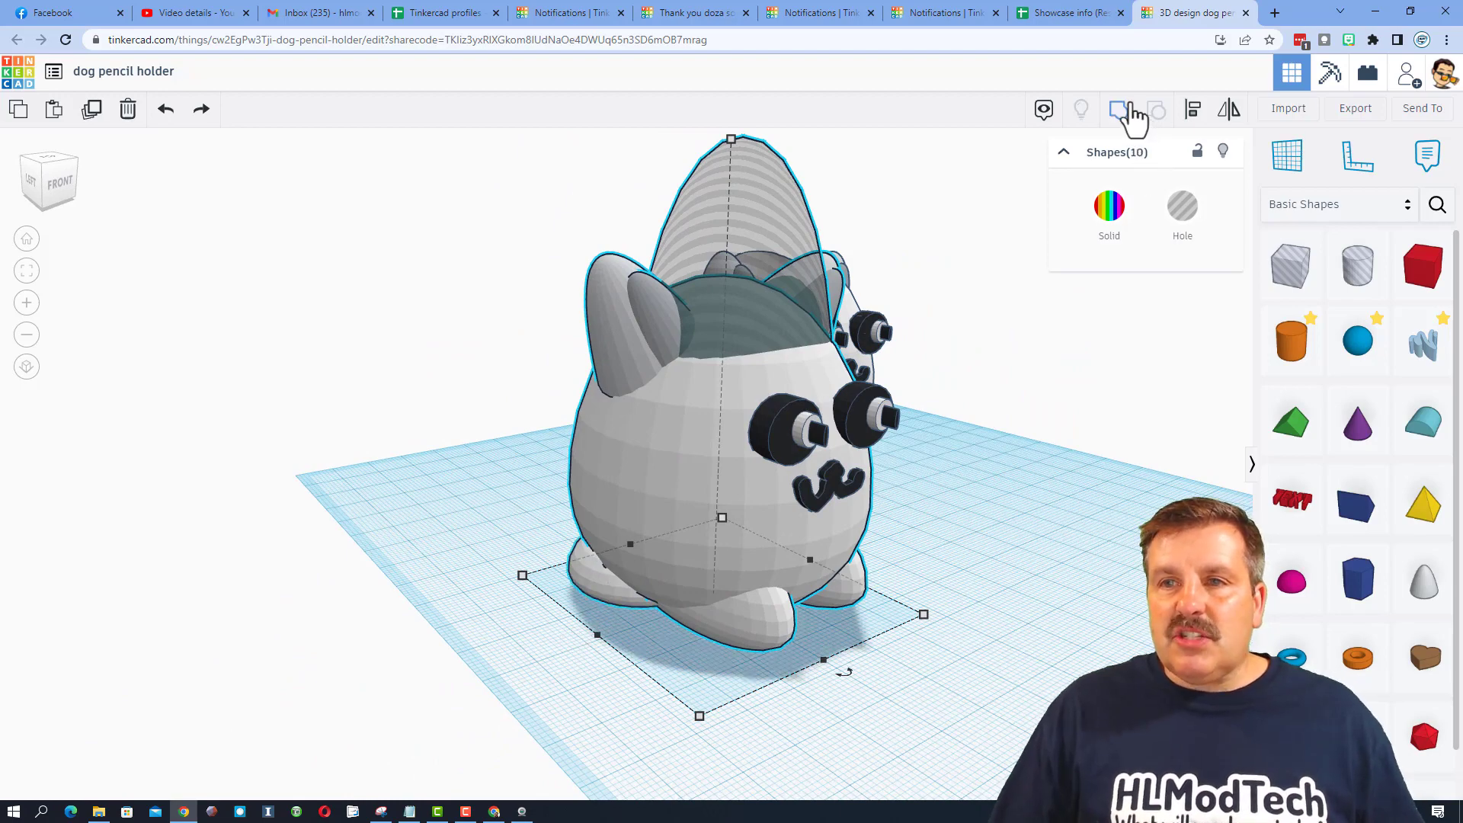
key(ctrl+g)
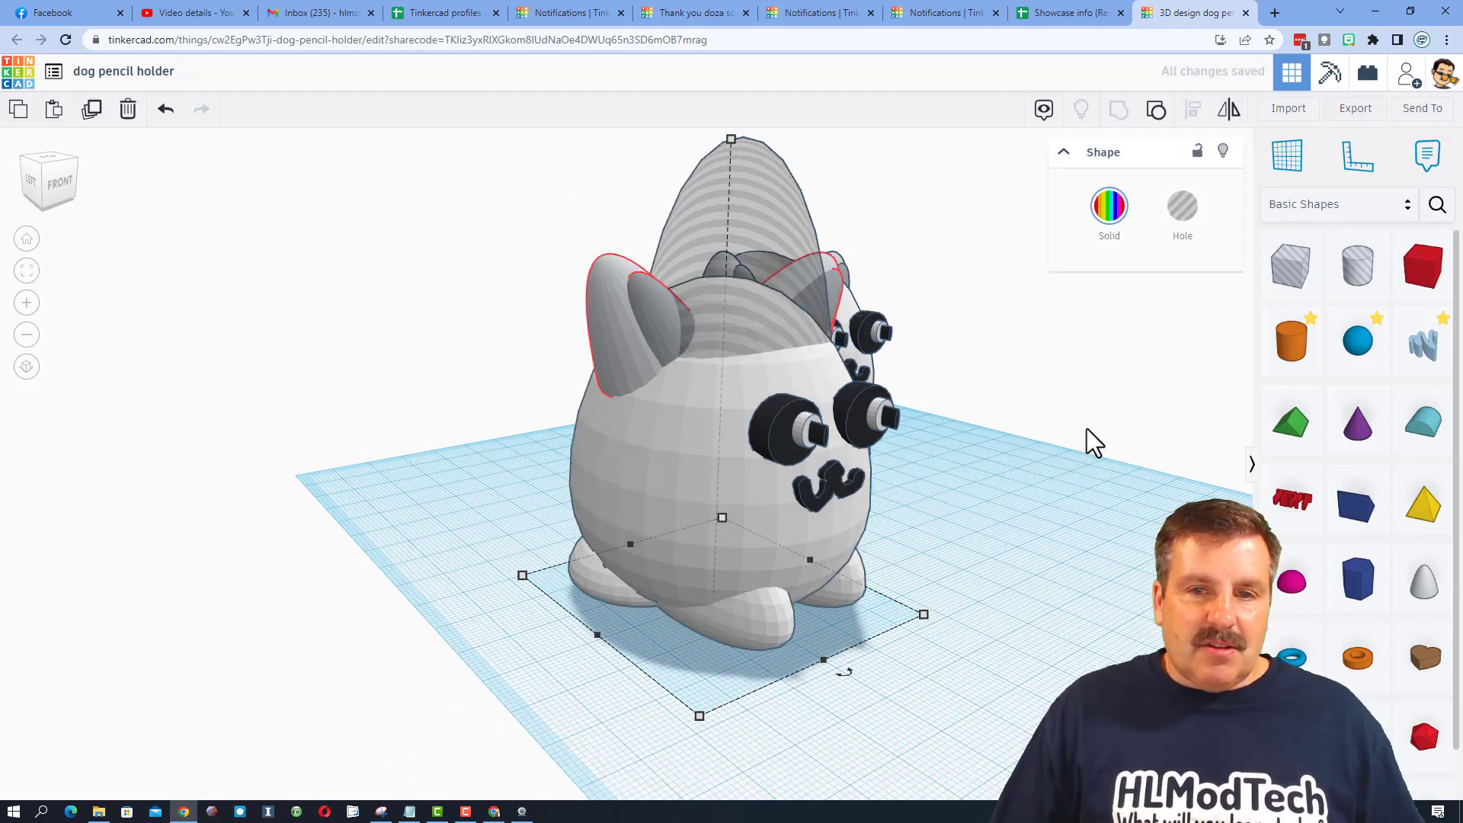
right_drag(1093, 427, 442, 524)
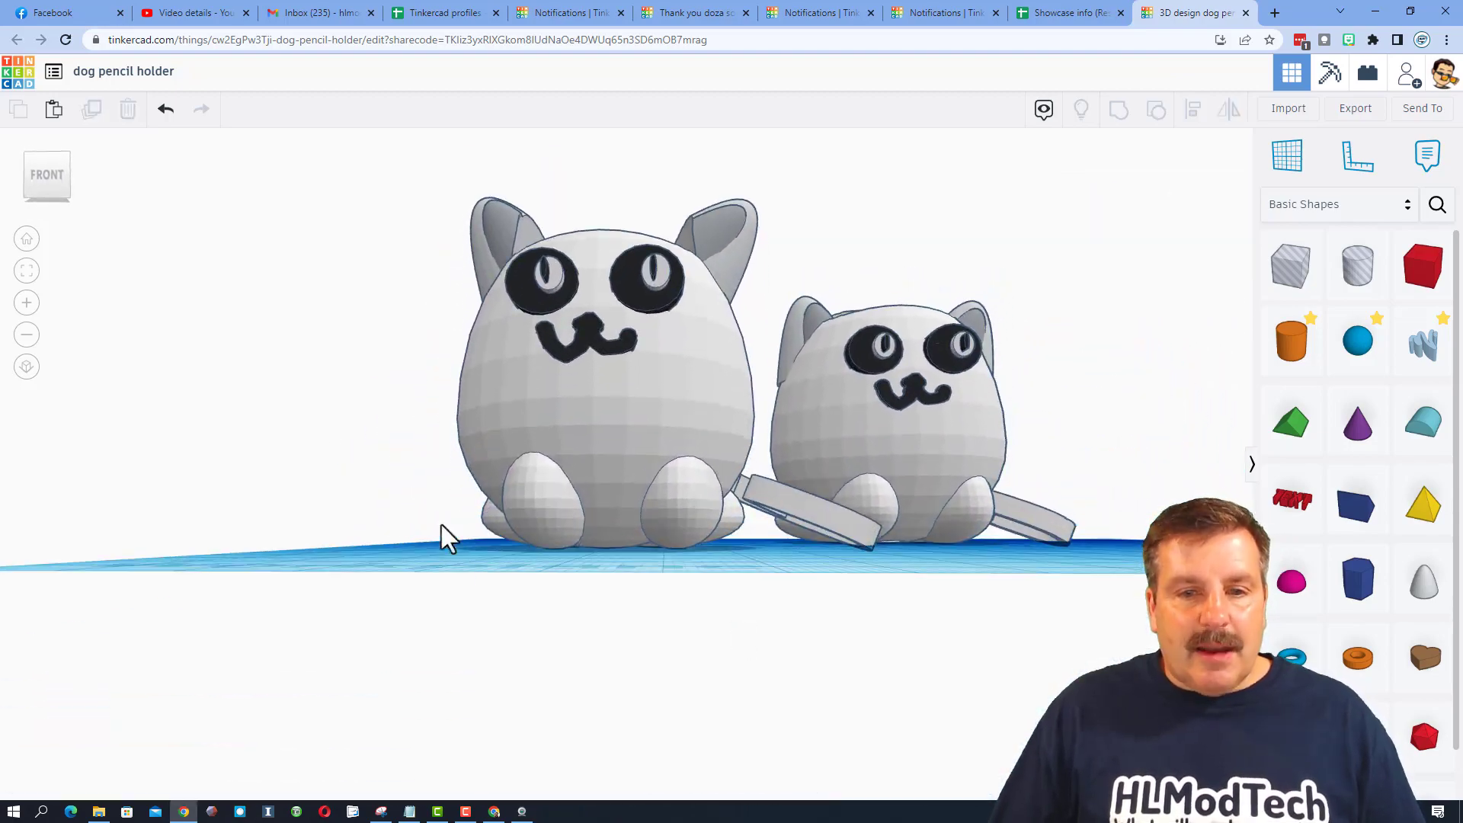
Place a Box hole under the dog's feet, 86 wide and 3 high.
right_drag(532, 561, 550, 588)
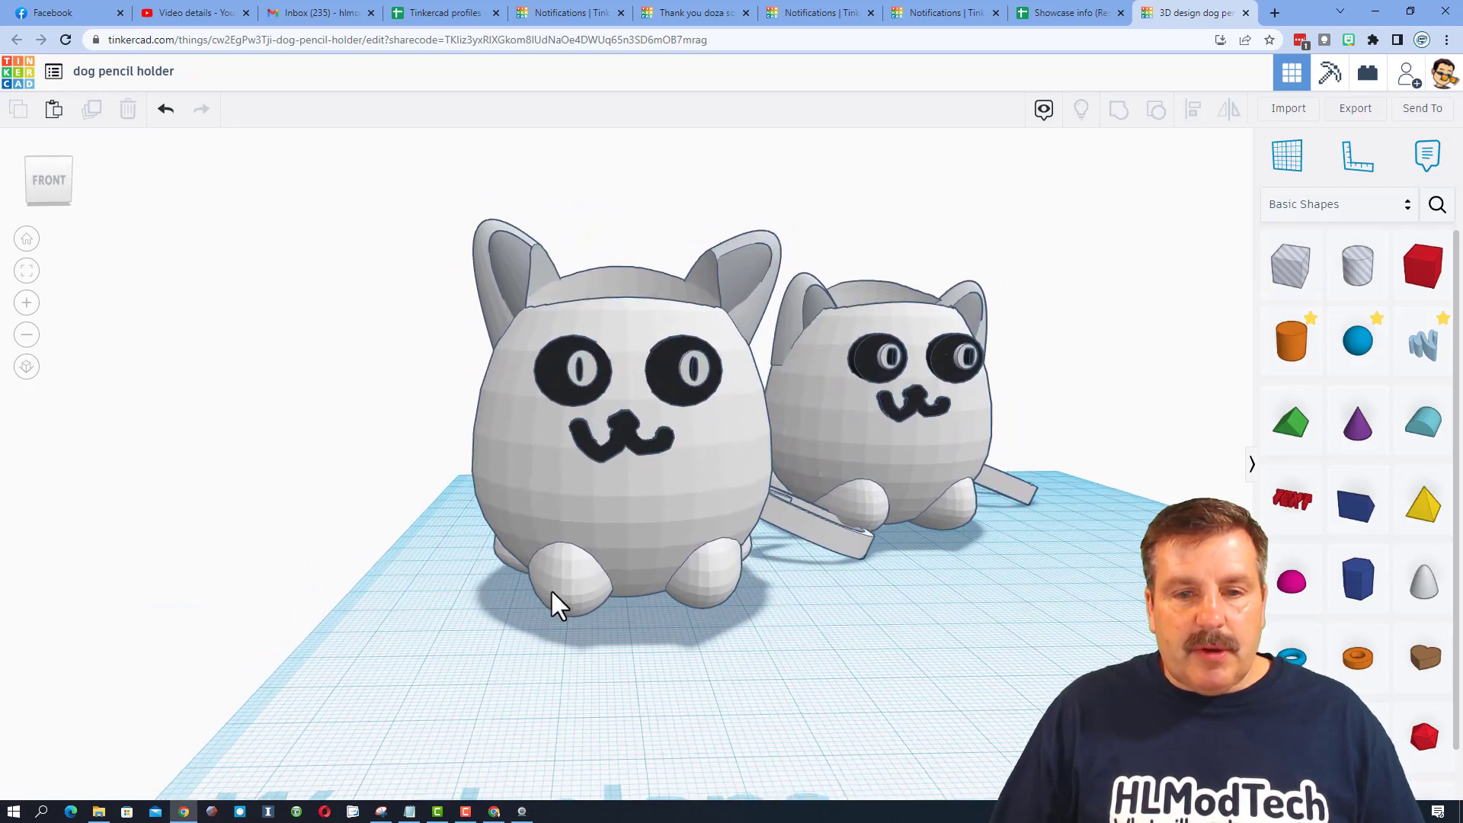
drag(1288, 284, 412, 630)
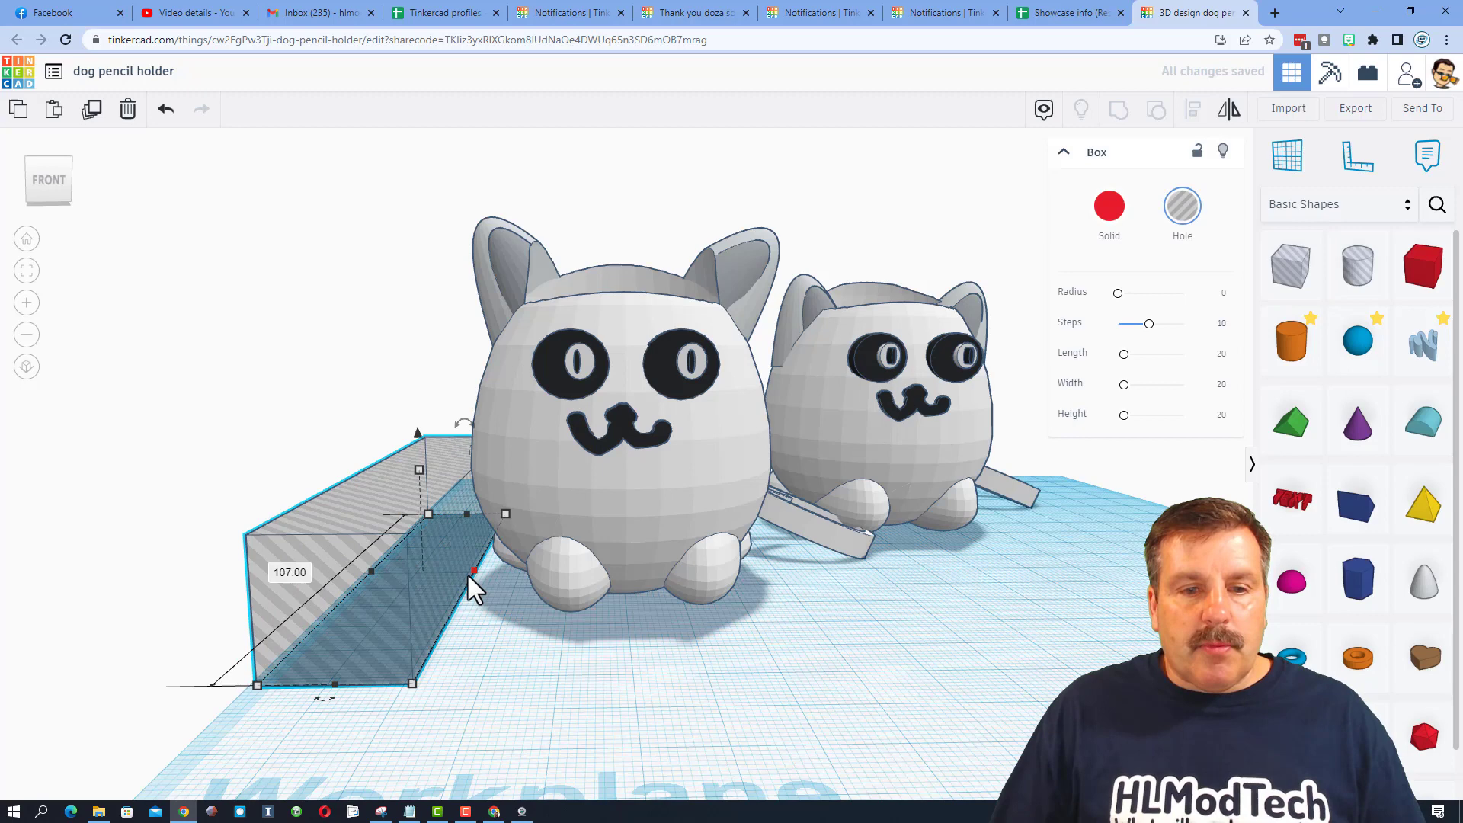
drag(473, 571, 852, 620)
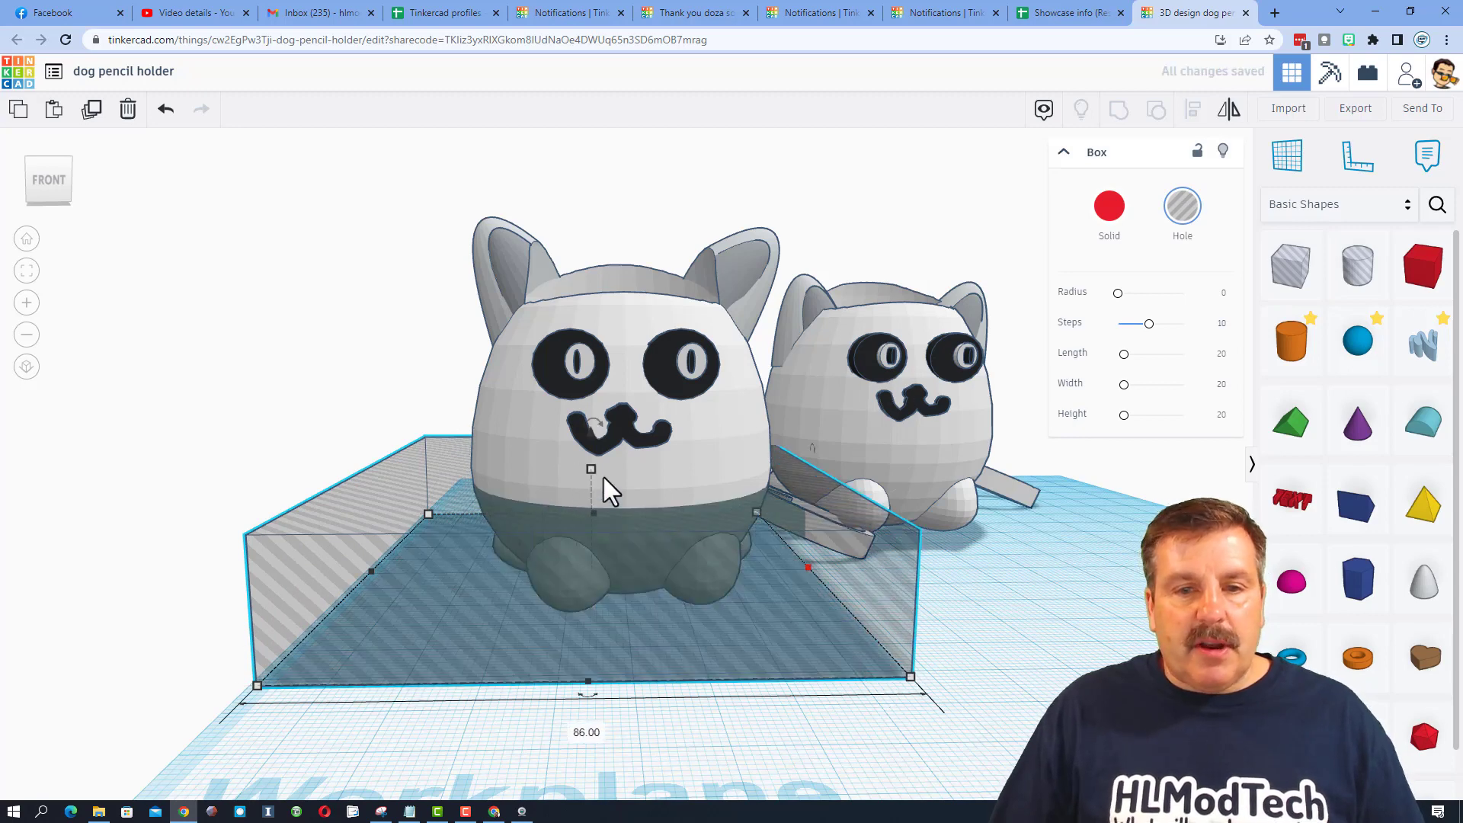
click(668, 520)
text(3)
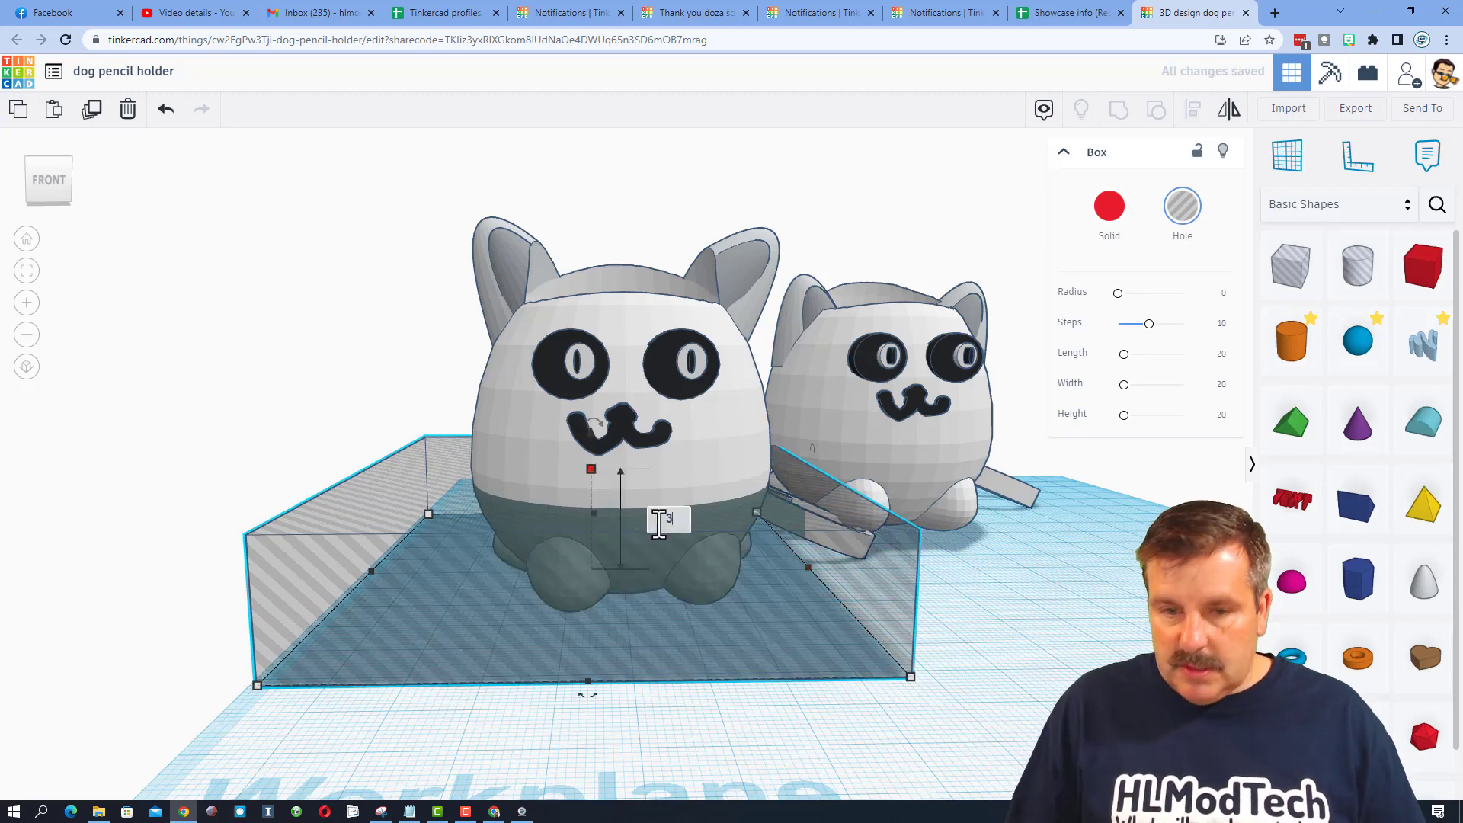
key(Return)
Group the dog with the box hole and drop it onto the workplane with D.
click(282, 574)
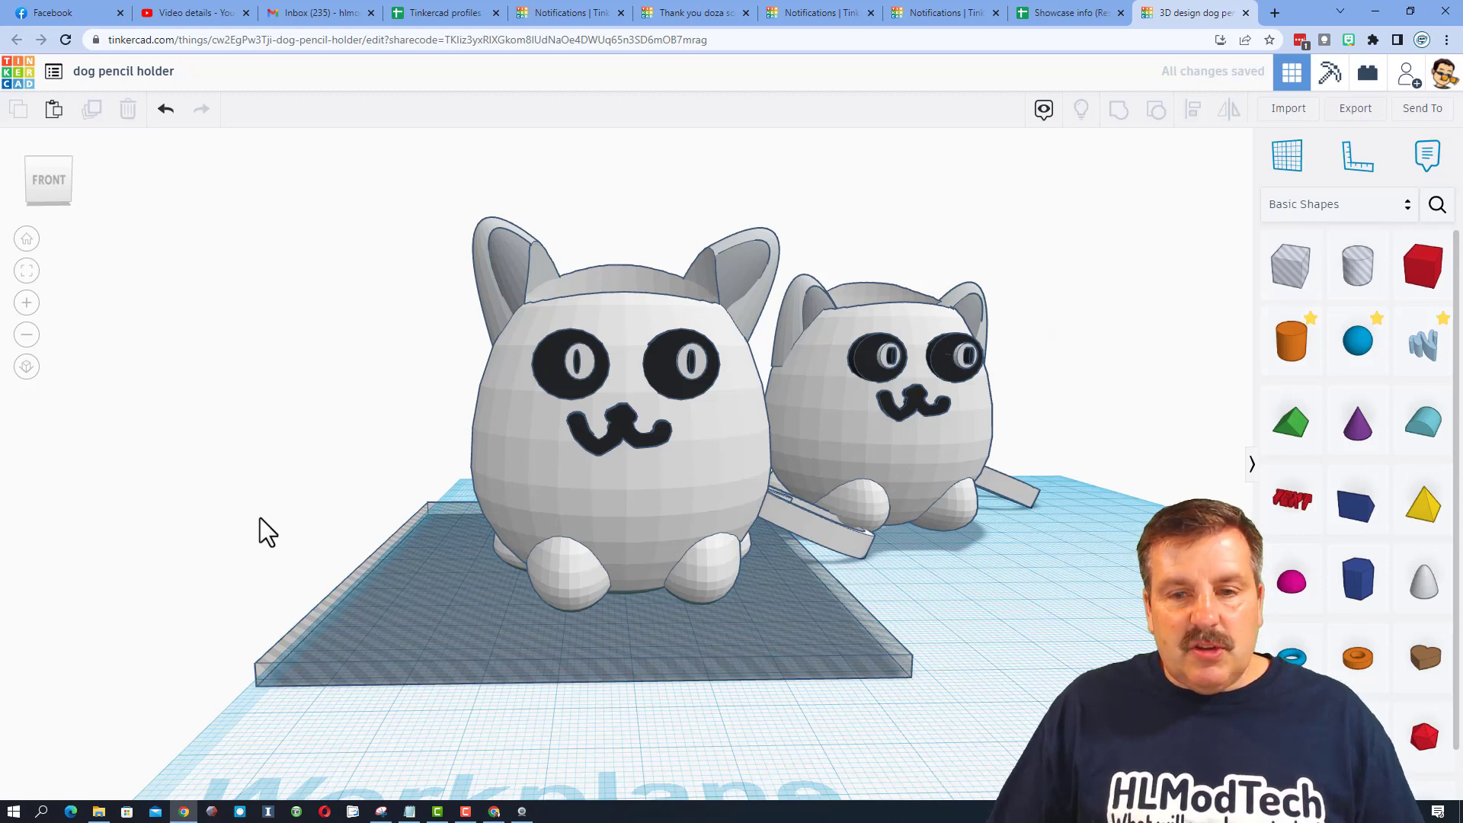
drag(260, 517, 708, 649)
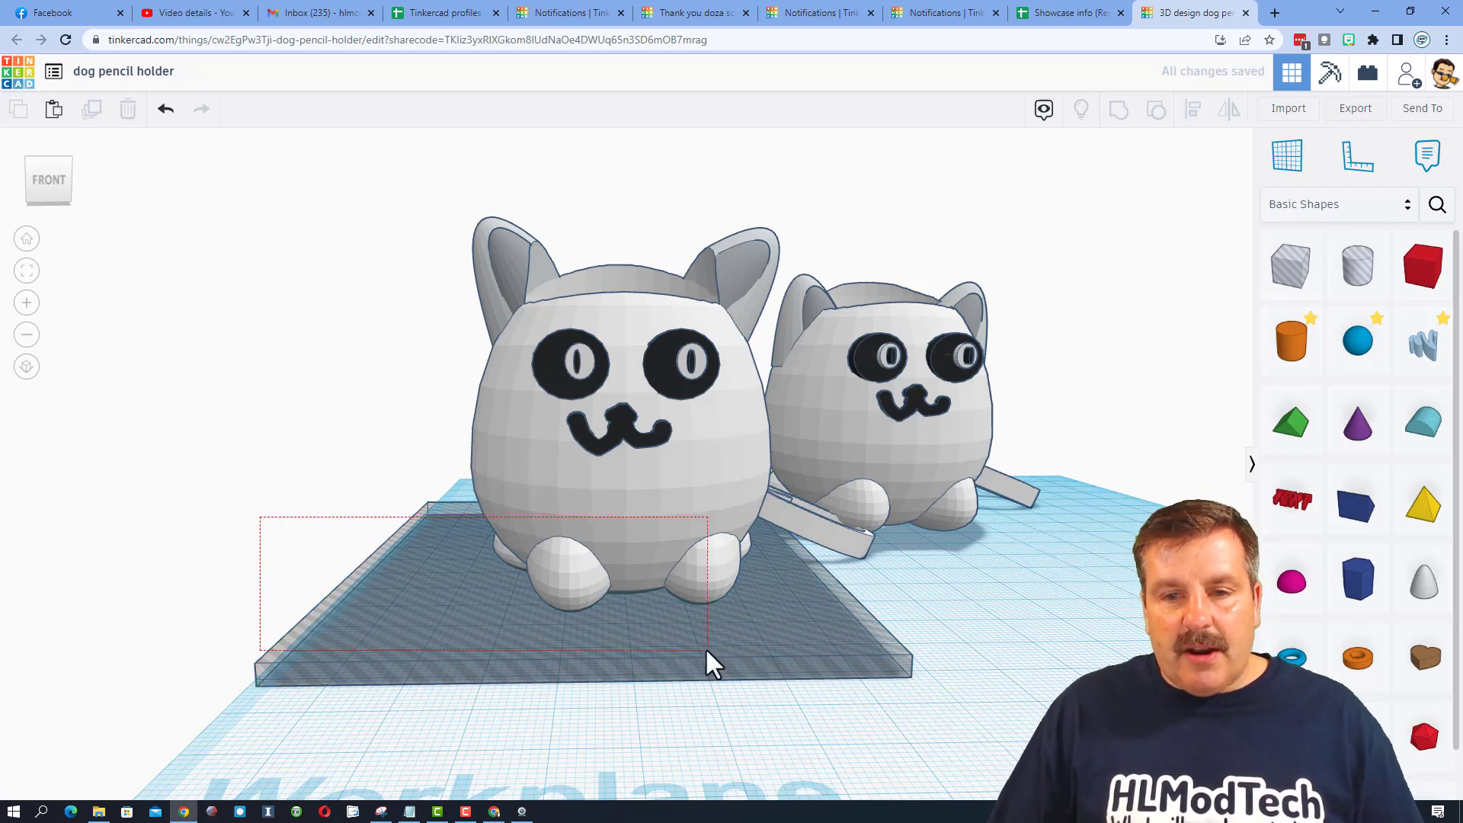
drag(709, 663, 709, 663)
right_drag(709, 663, 267, 516)
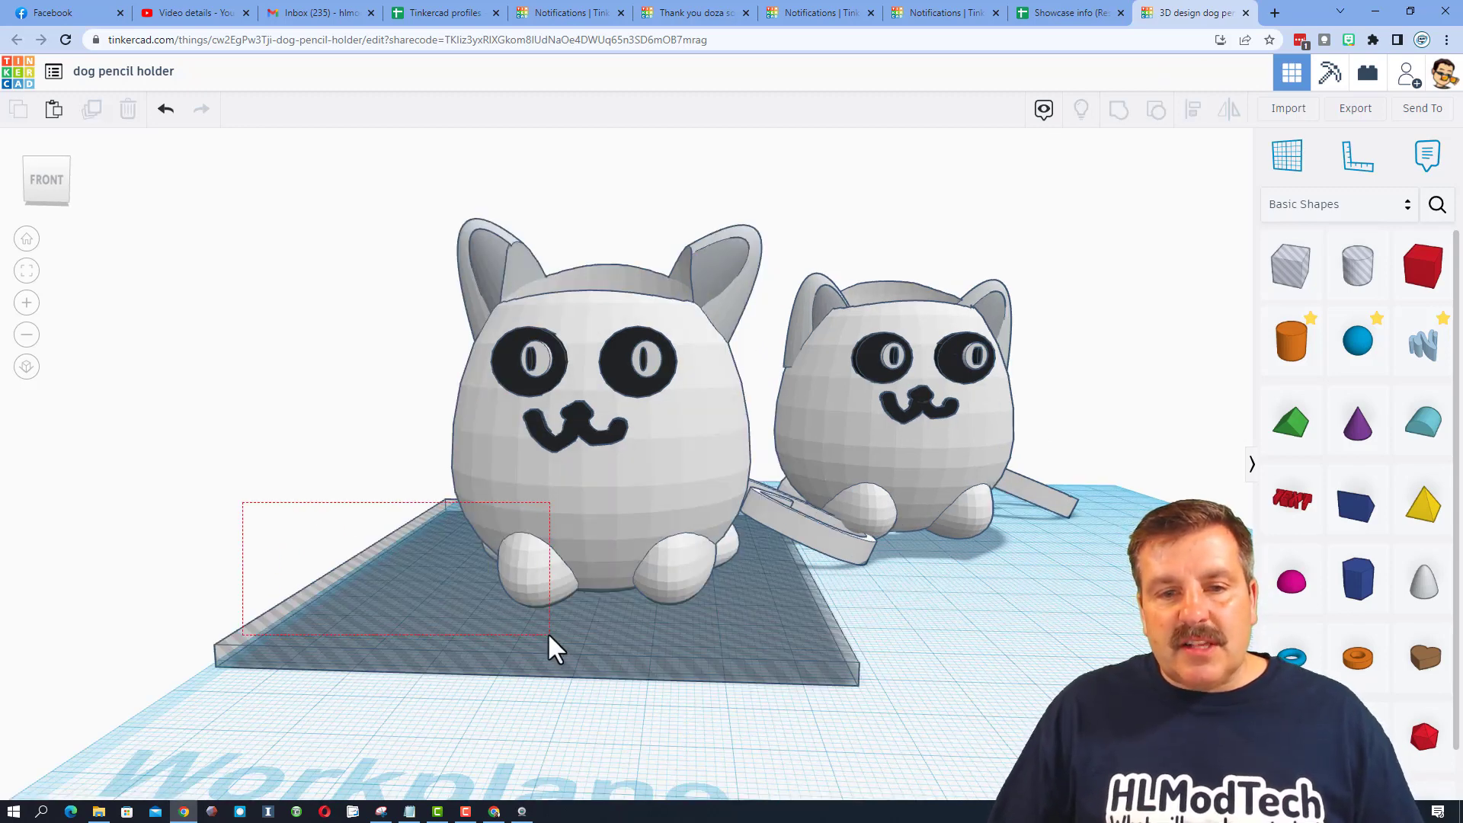
drag(551, 635, 550, 637)
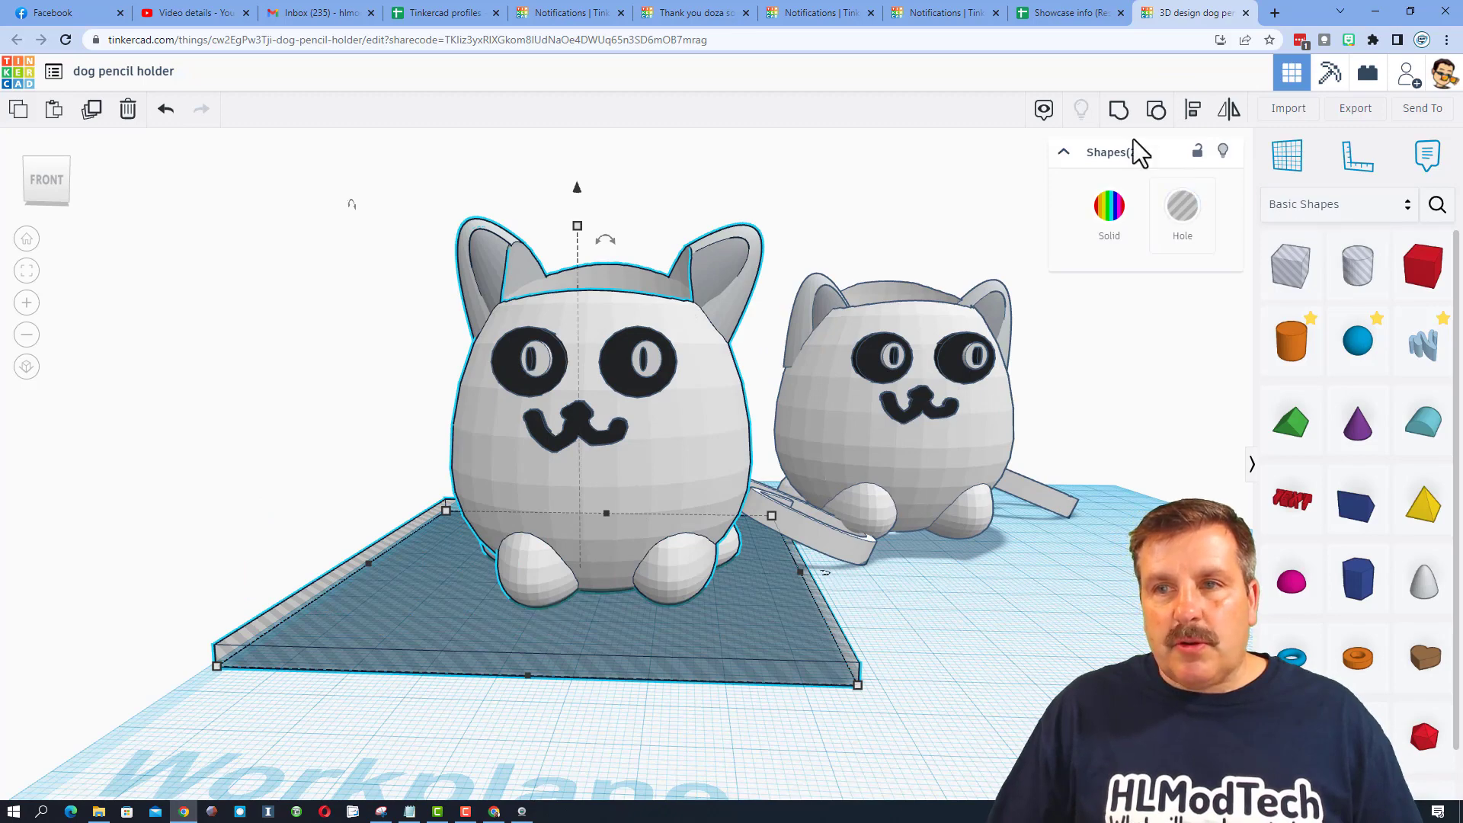
click(1120, 113)
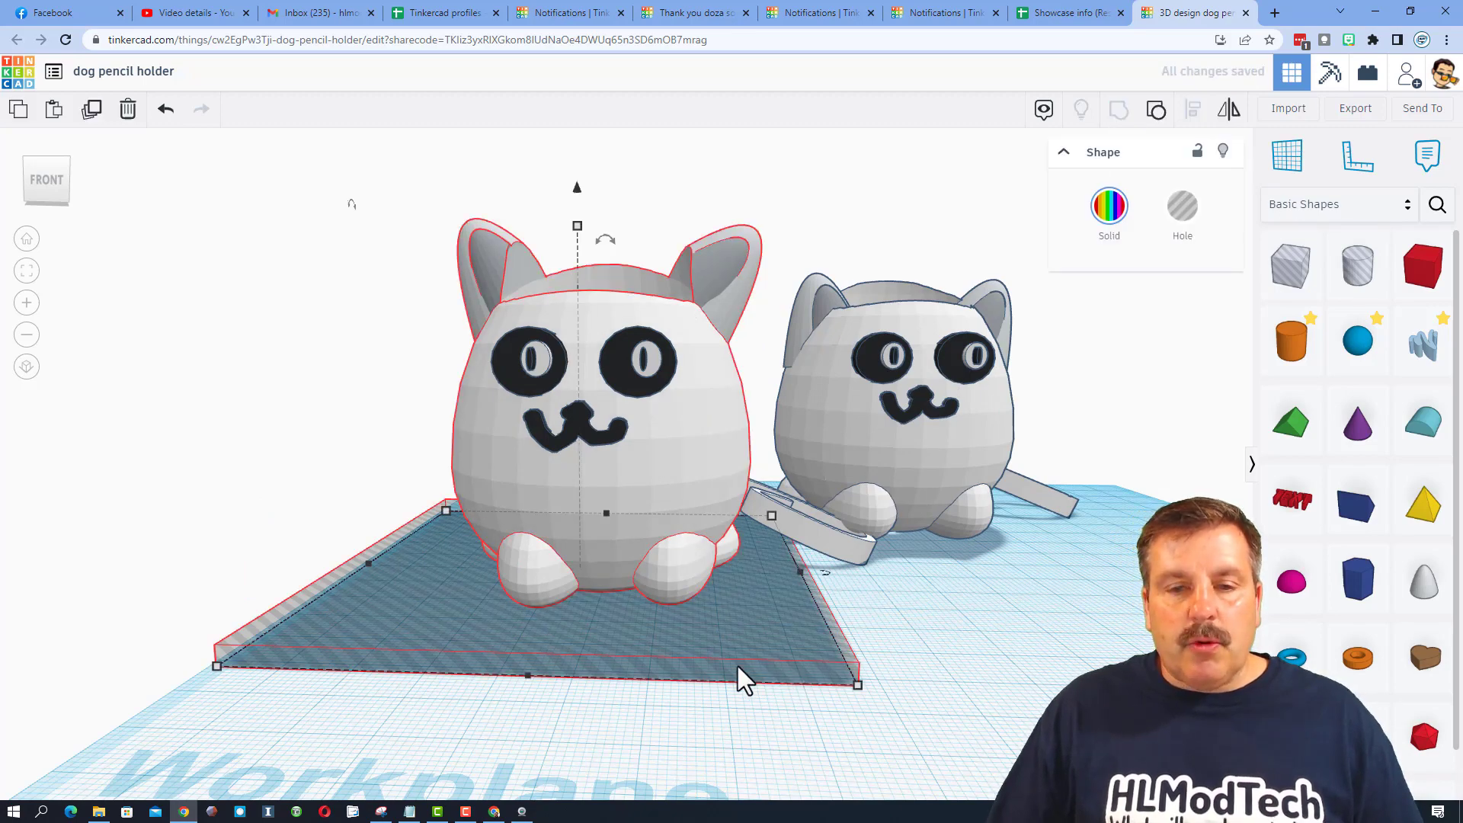
key(d)
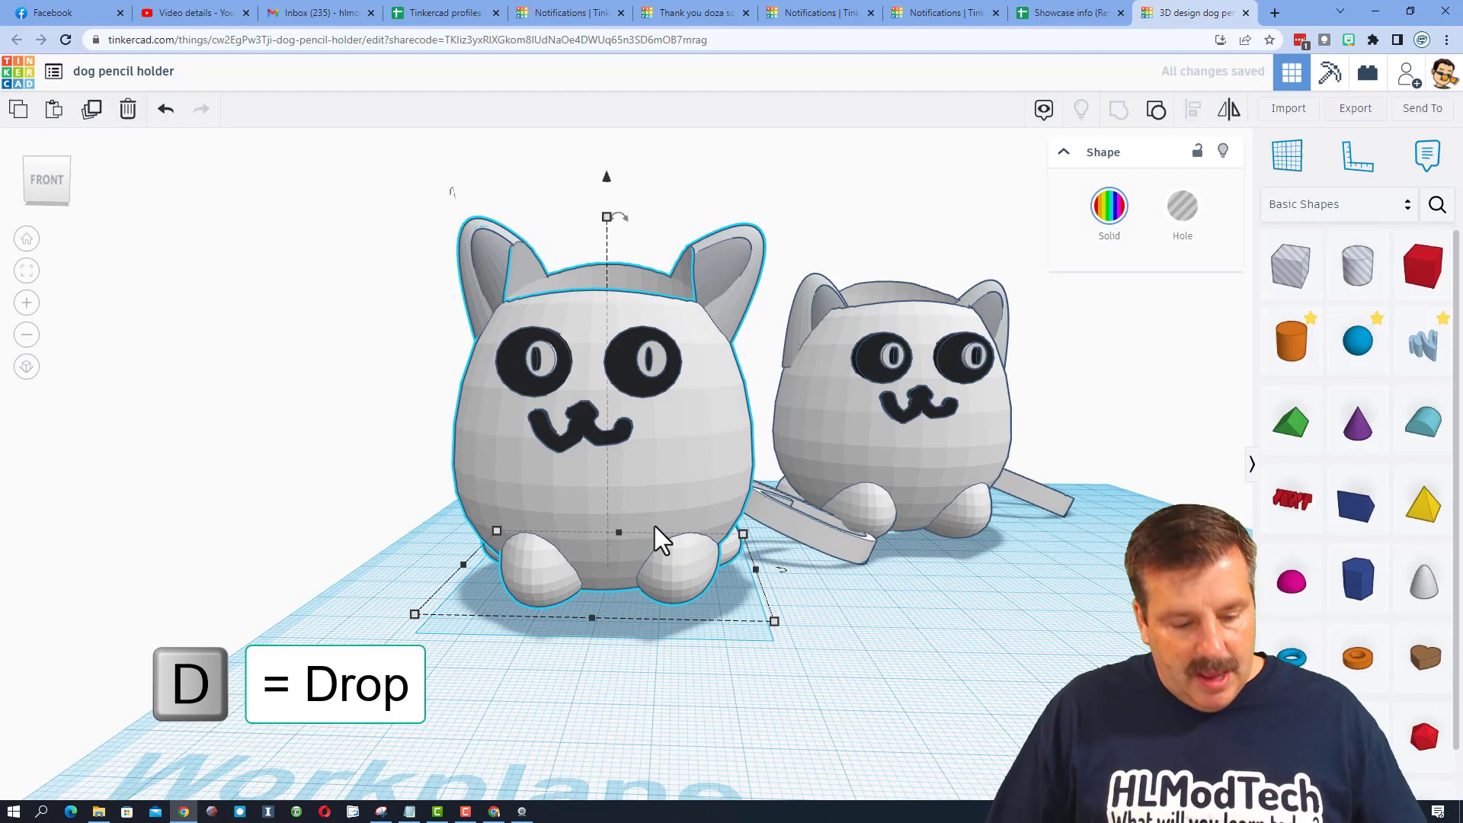
right_drag(644, 538, 765, 607)
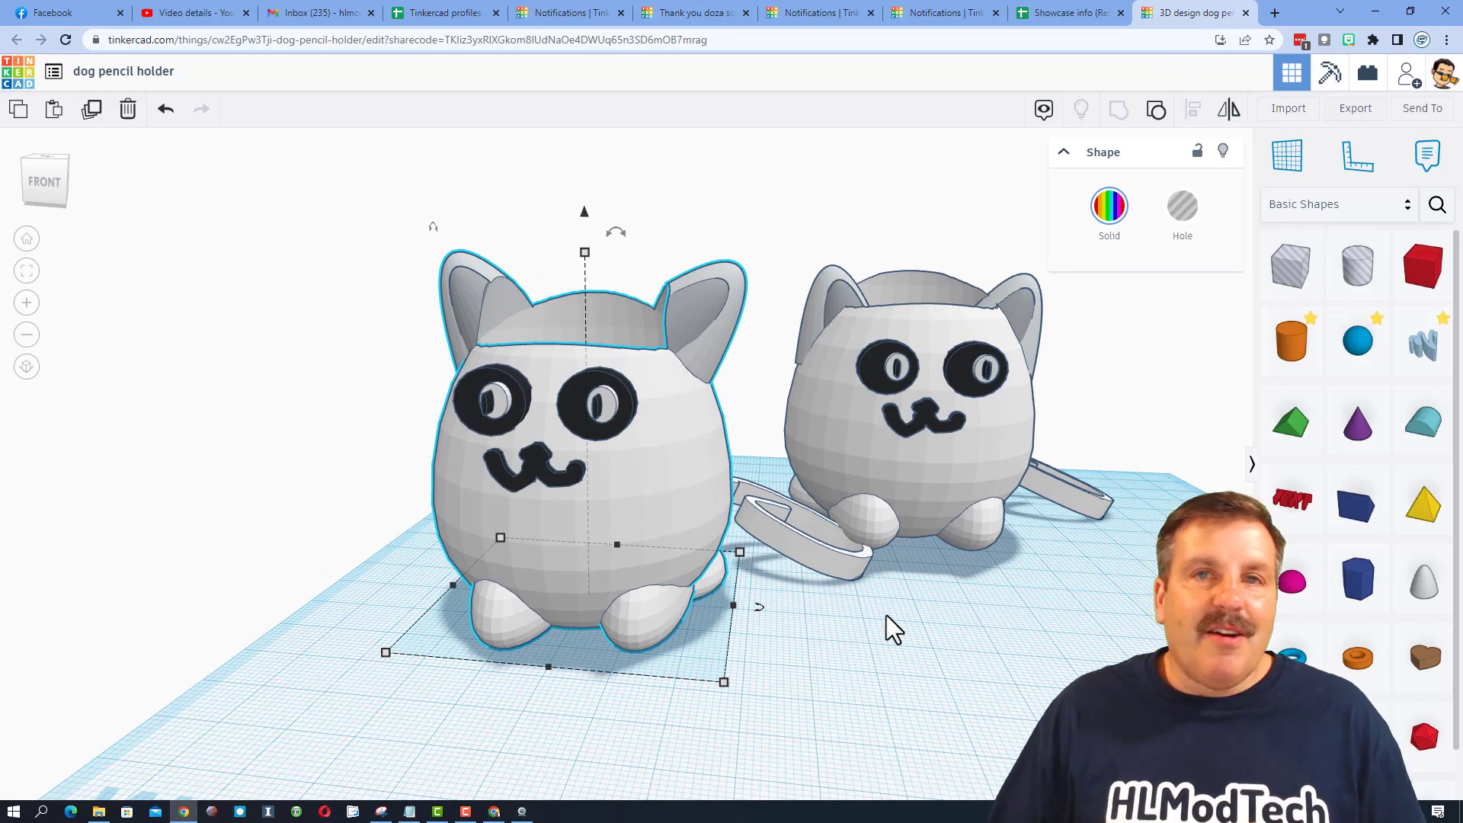
Collapse the shape library and orbit around the Beginners Jeep Tutorial model.
click(1252, 464)
mouse_move(1220, 534)
right_down()
mouse_move(1143, 549)
mouse_move(1235, 541)
mouse_move(1204, 556)
mouse_move(1082, 560)
mouse_move(1208, 555)
right_up()
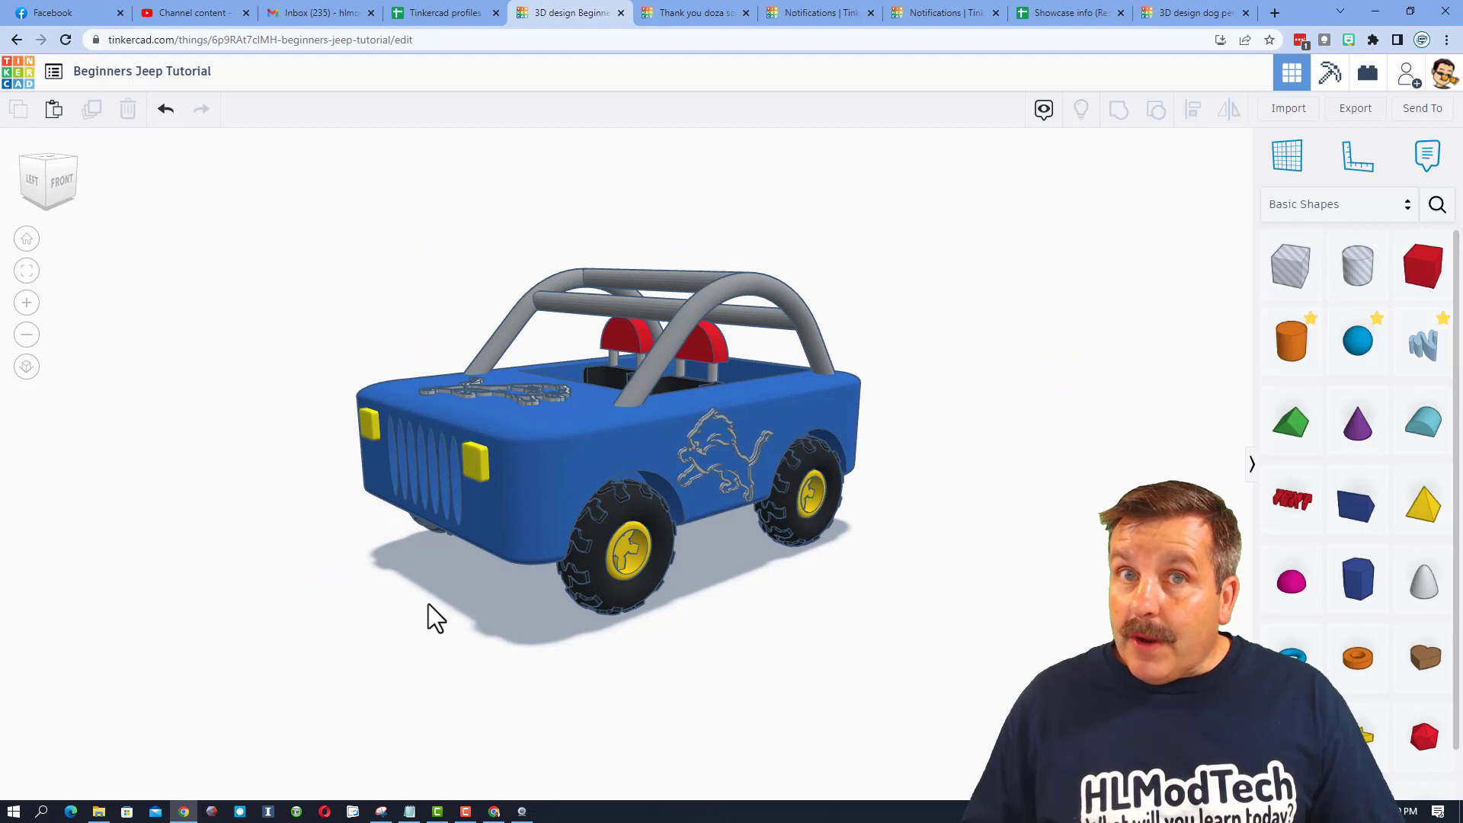
mouse_move(434, 614)
right_down()
mouse_move(411, 643)
mouse_move(418, 676)
mouse_move(488, 675)
right_up()
right_drag(722, 642, 660, 621)
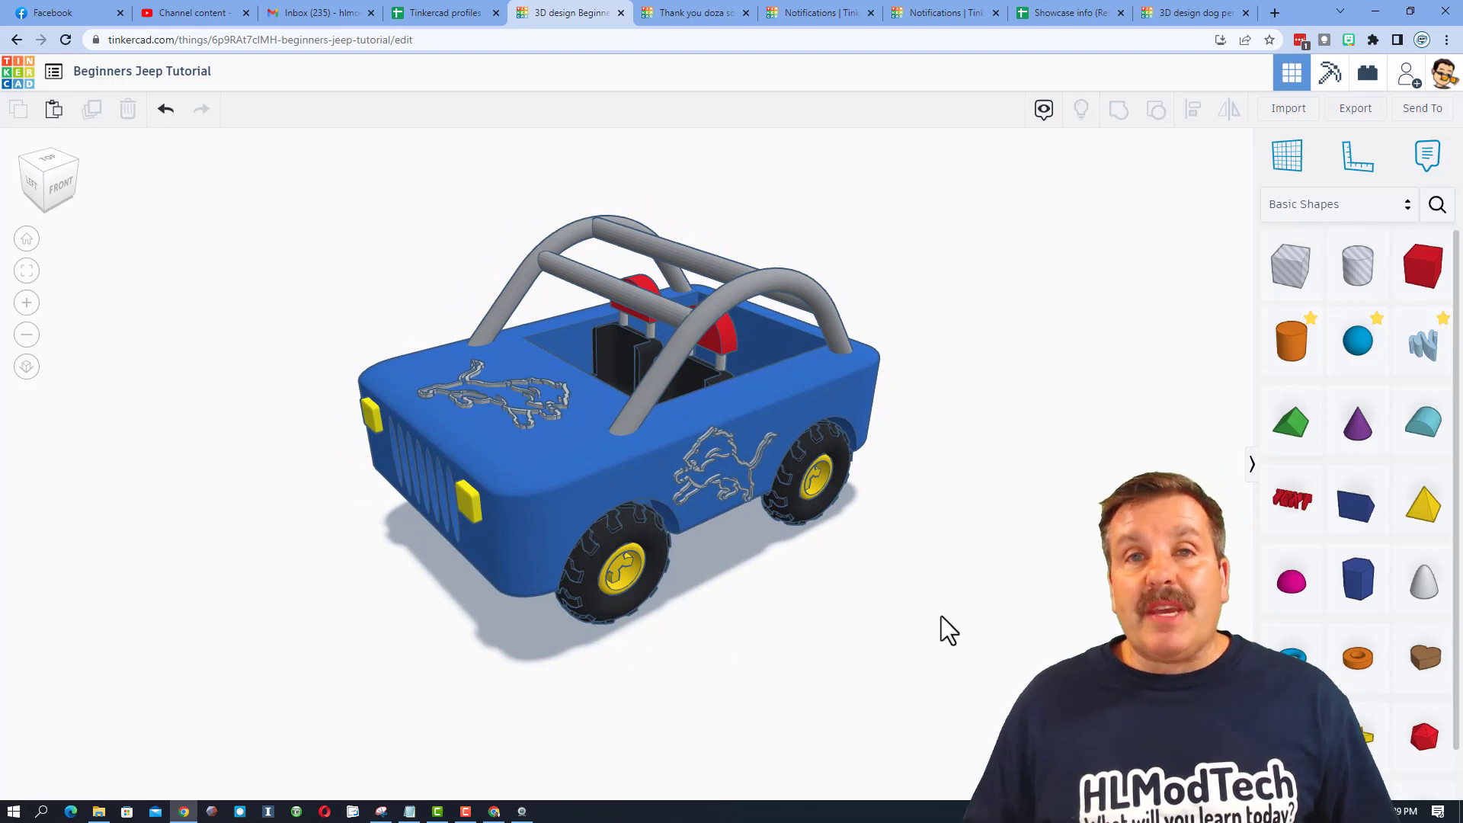
Generate a new collaboration link for the Jeep design and copy it.
click(1404, 73)
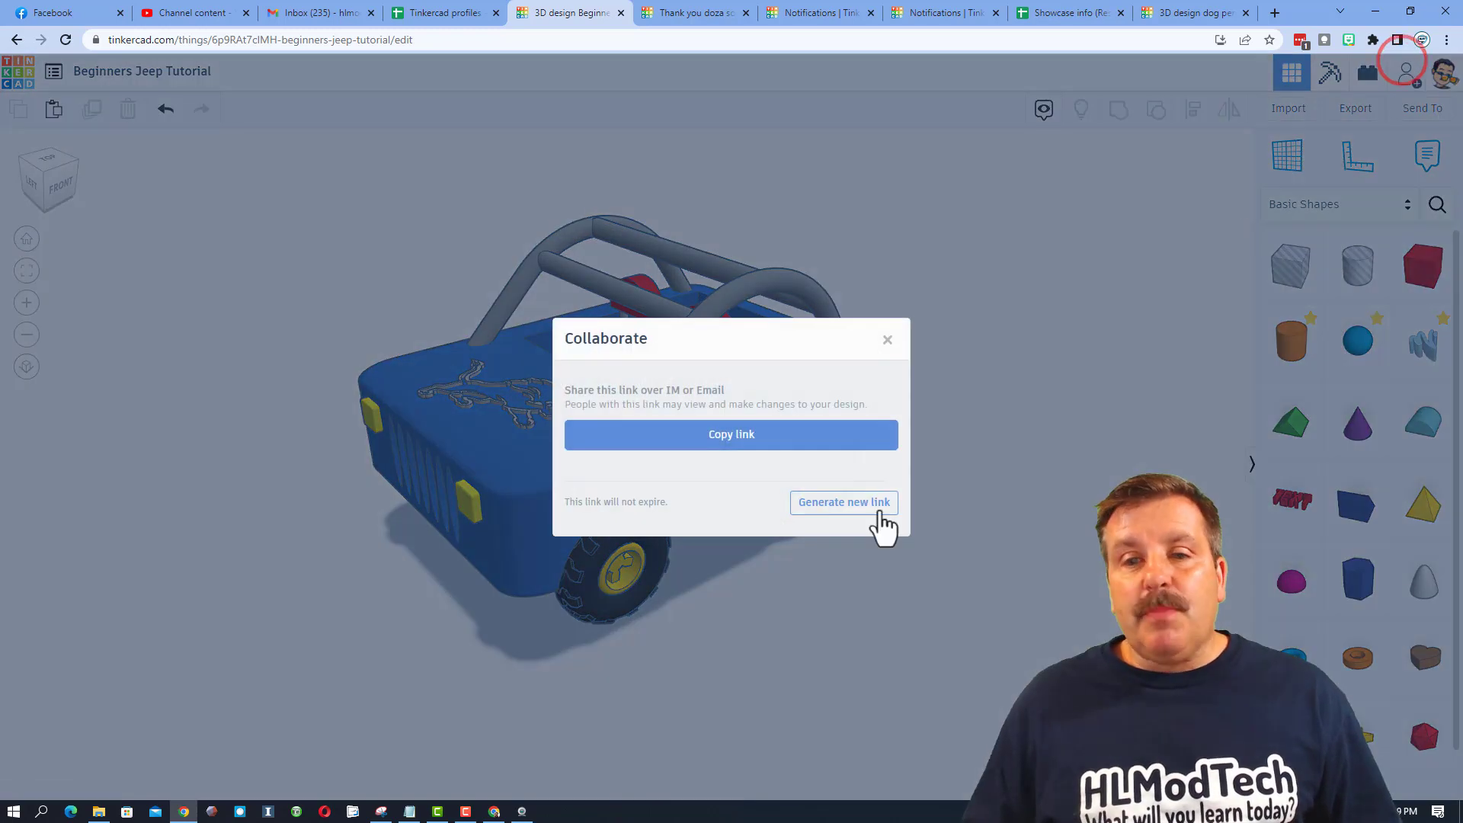
click(852, 515)
click(779, 435)
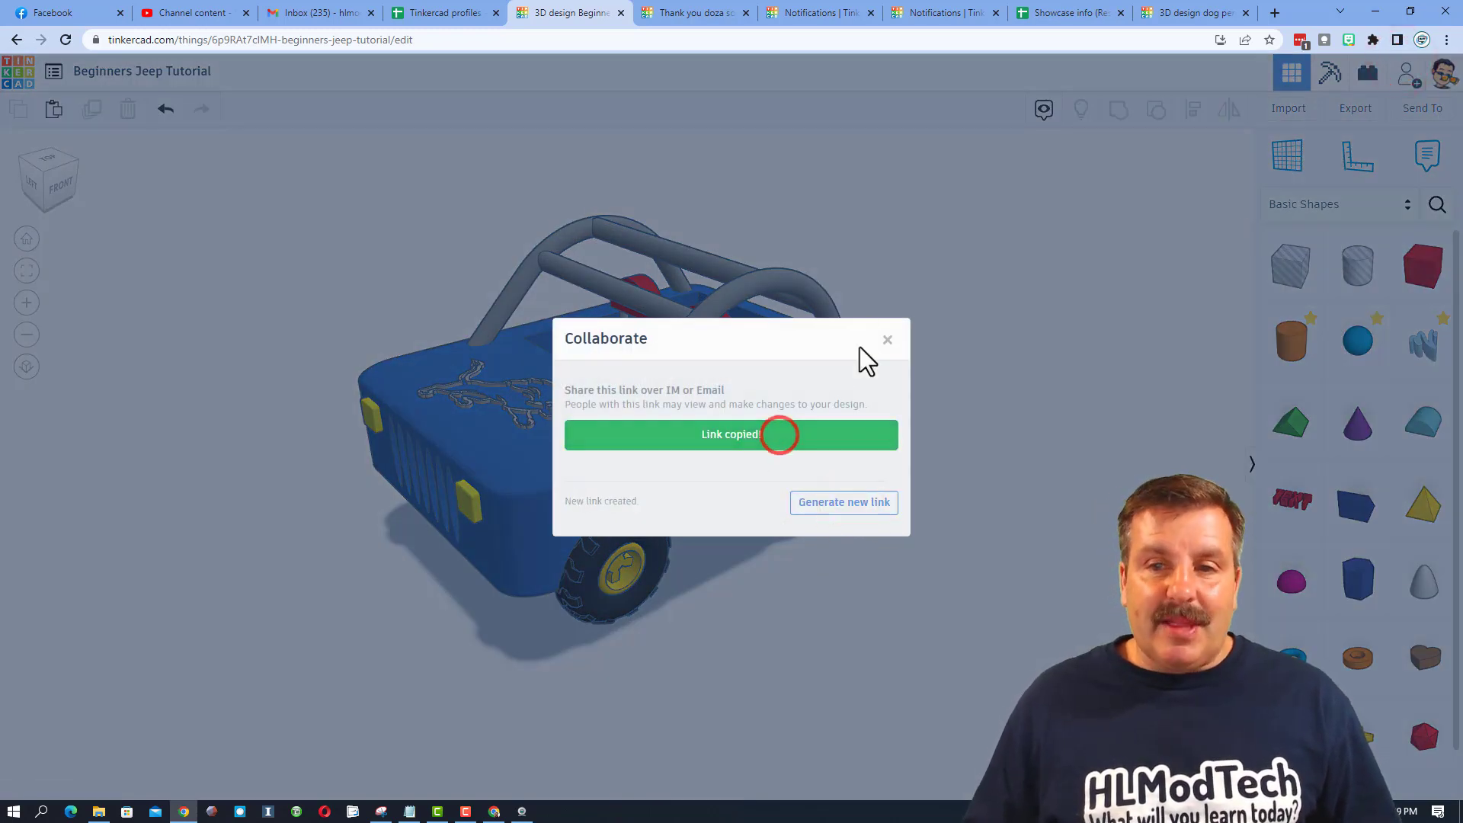
click(887, 340)
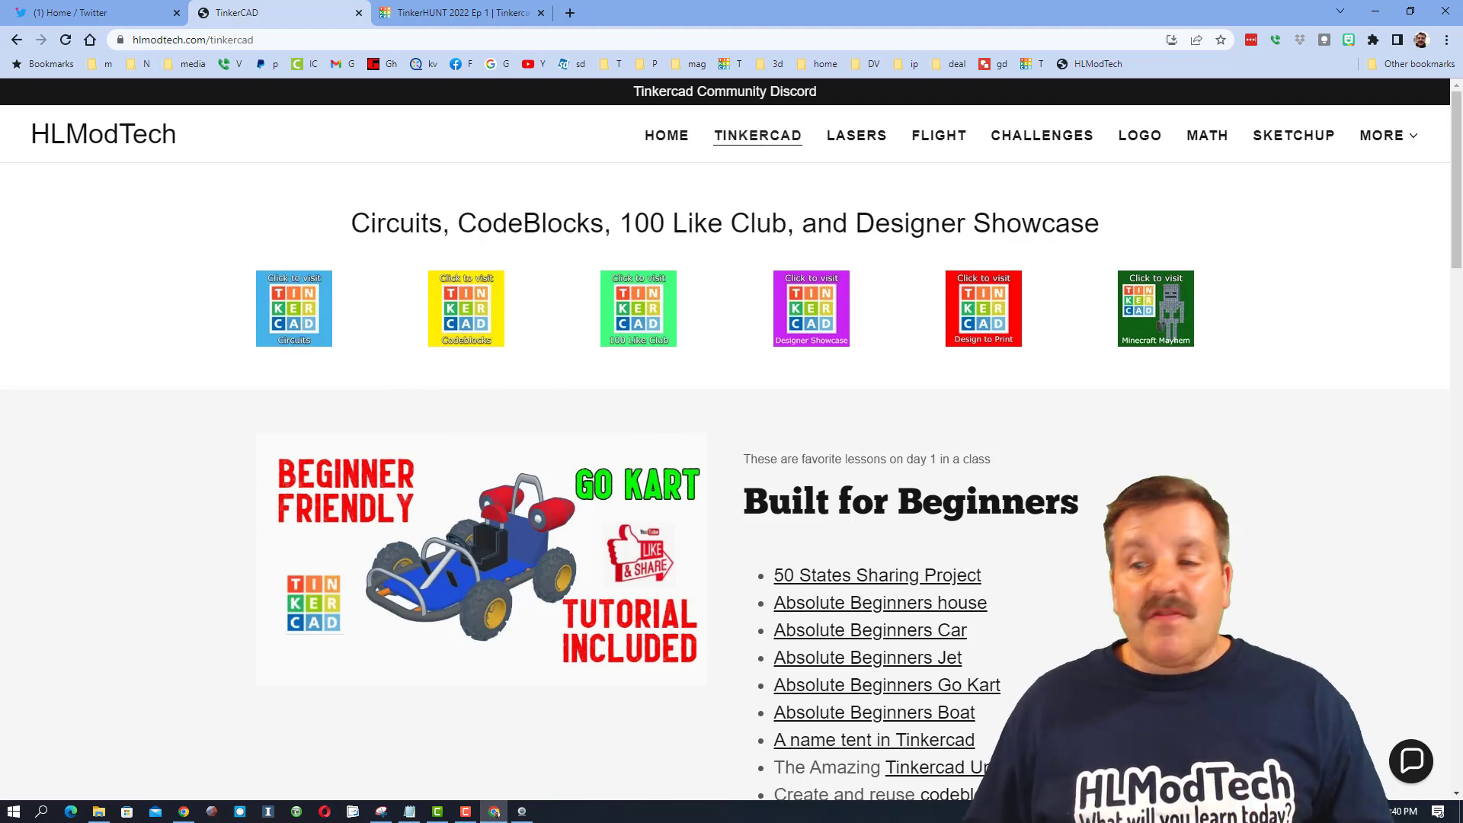
Open and close the contact chat, then follow the Tinkercad Community Discord banner.
click(1410, 759)
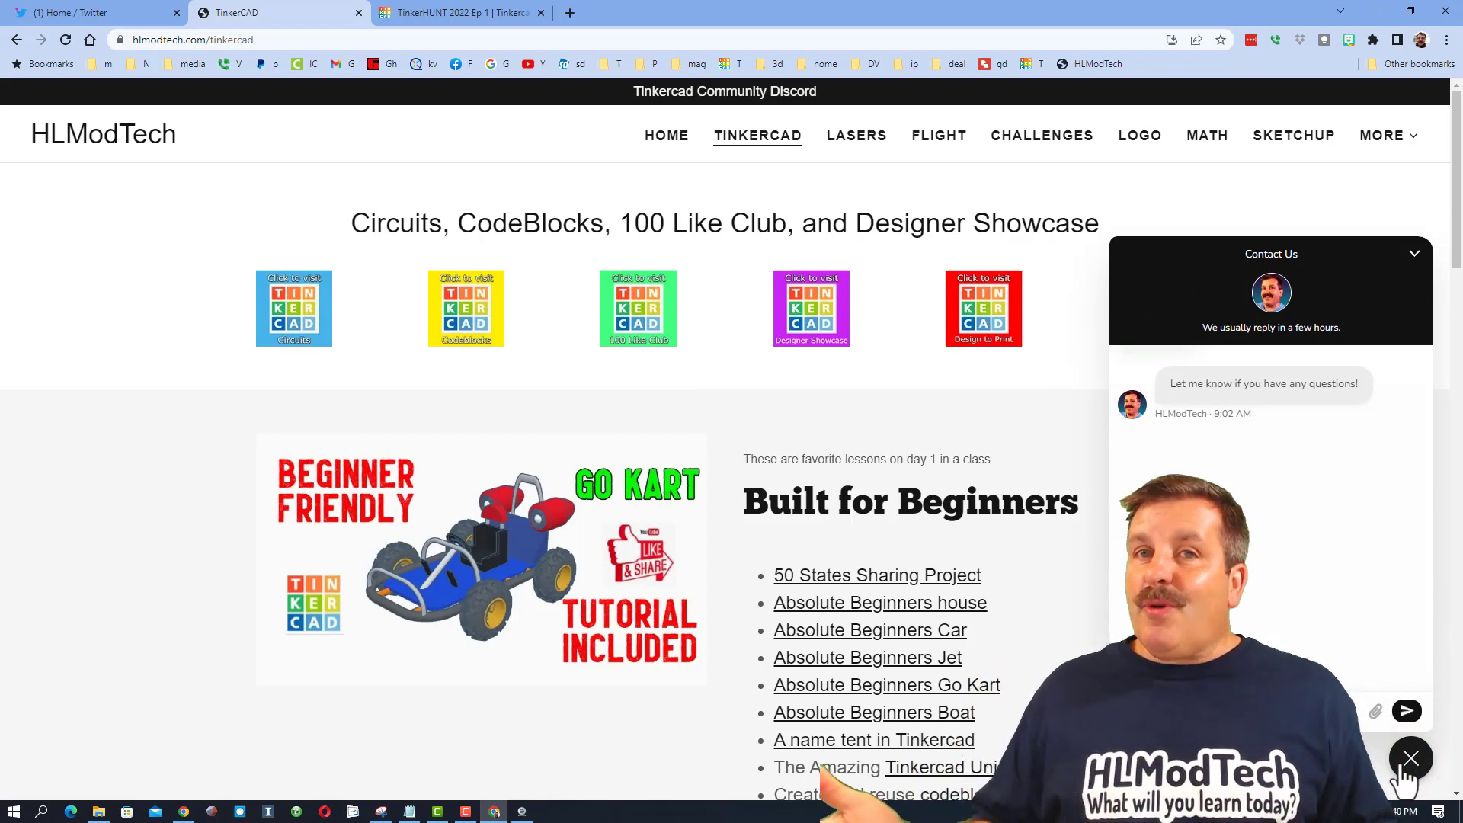
click(1404, 765)
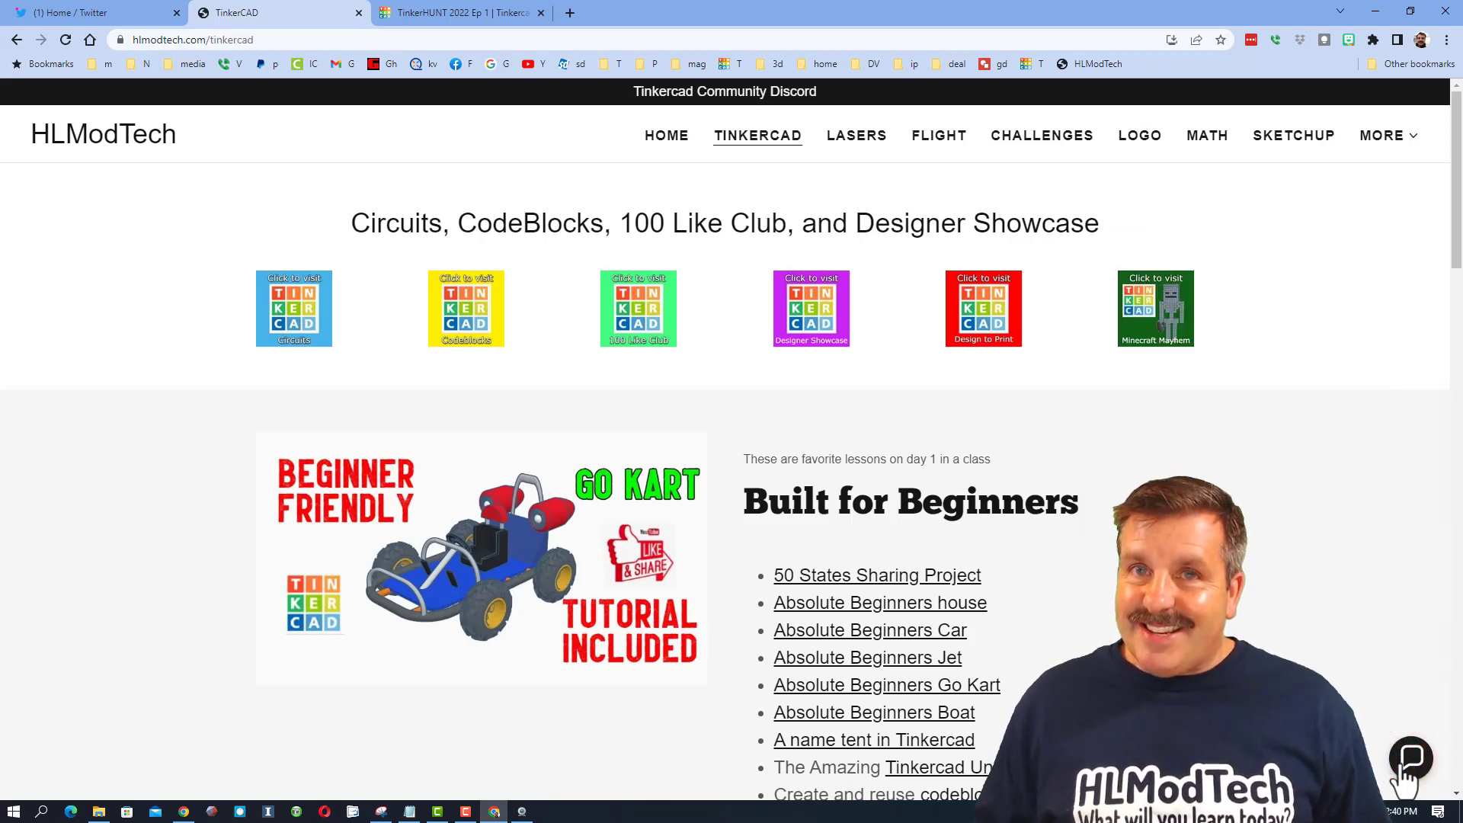
click(735, 91)
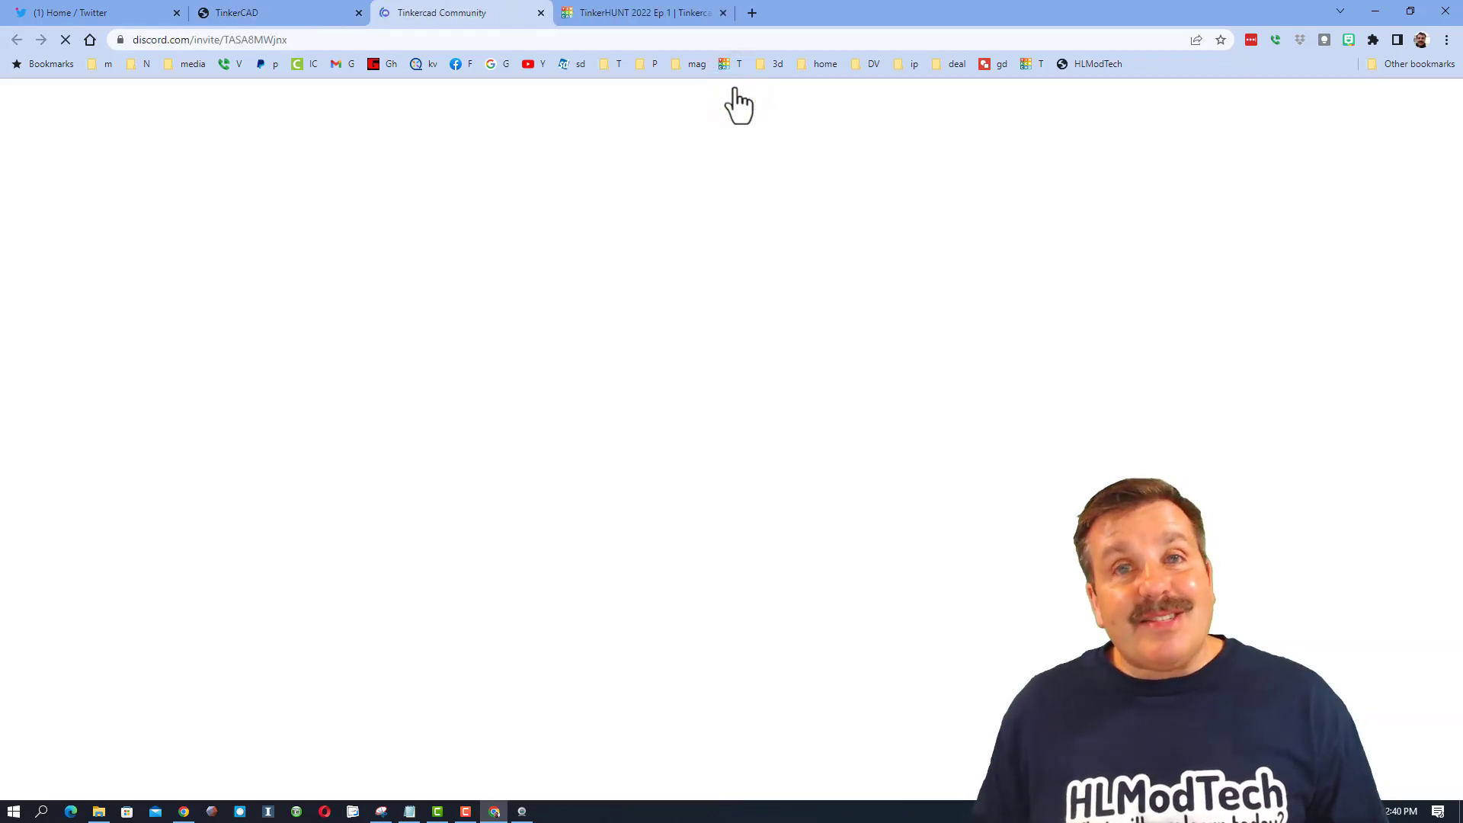